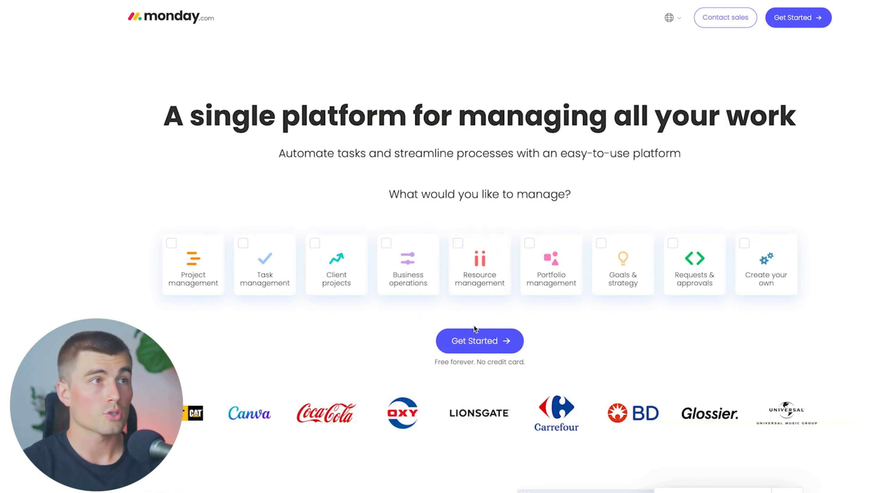
Step: Start the sign-up and fill in the new account's full name, password and account name
click(471, 348)
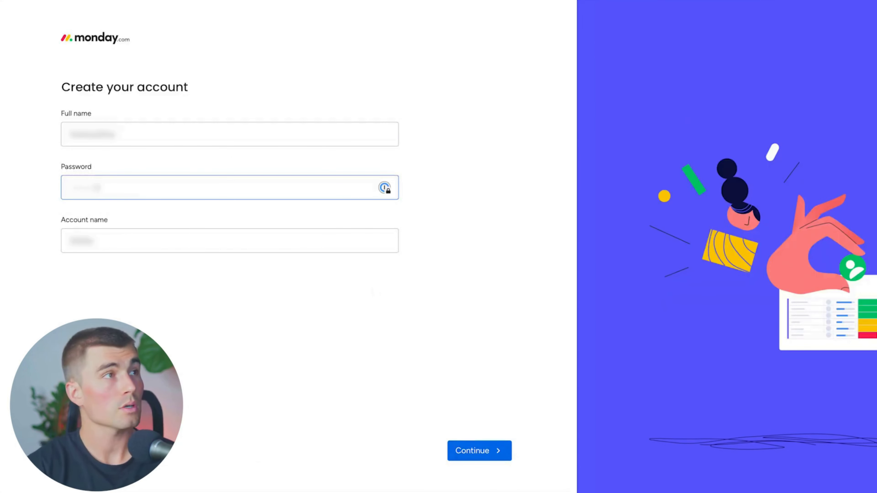
key(Tab)
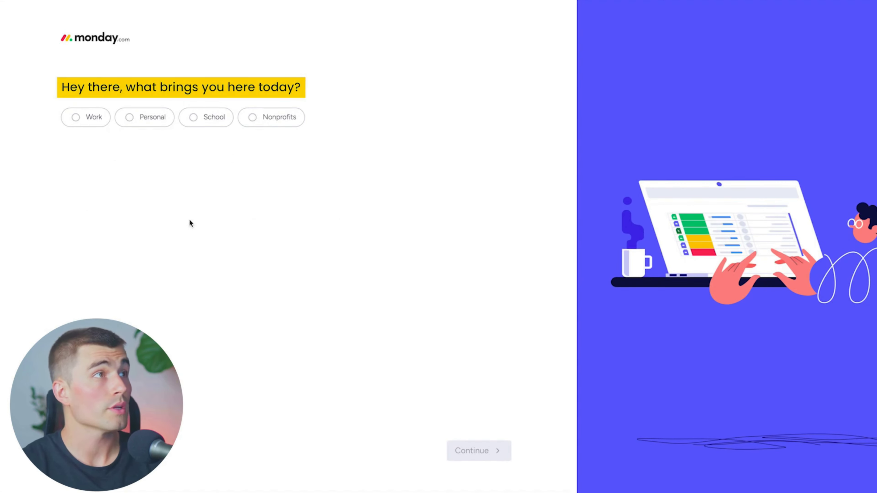
Step: Answer the onboarding questions with Work as the purpose, Only me as team size and 1 - 19 as company size
click(92, 121)
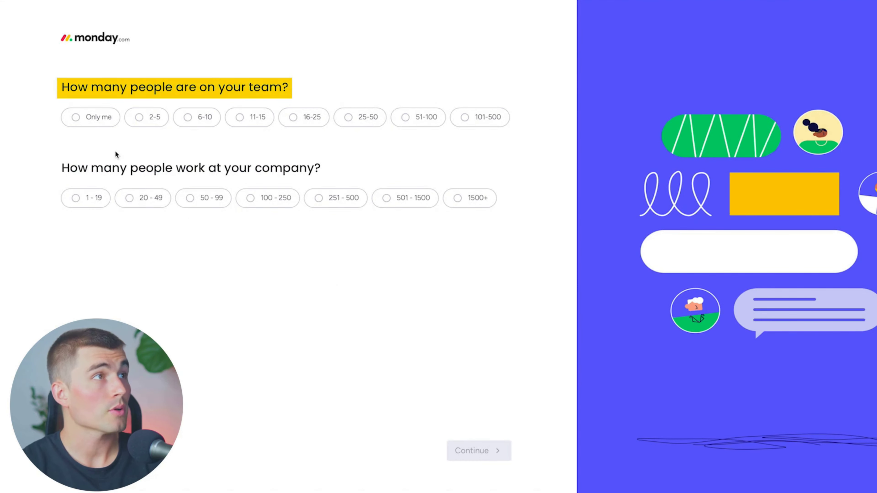
click(98, 121)
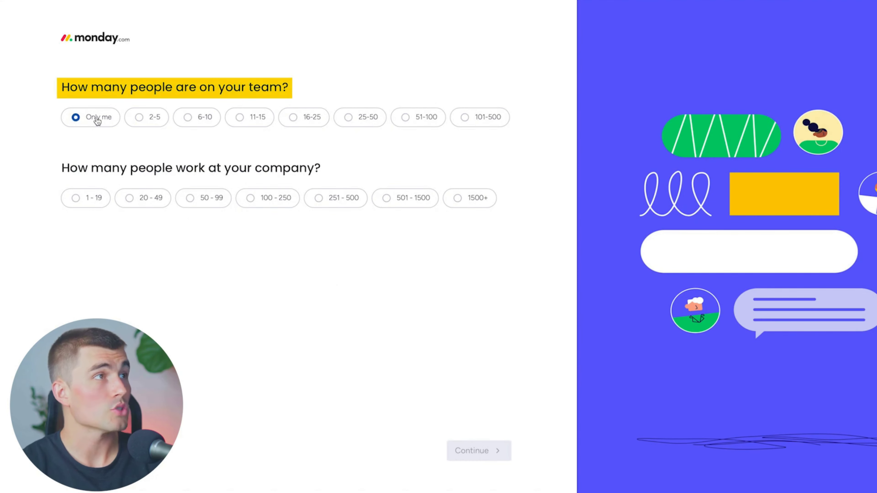
click(81, 199)
click(478, 453)
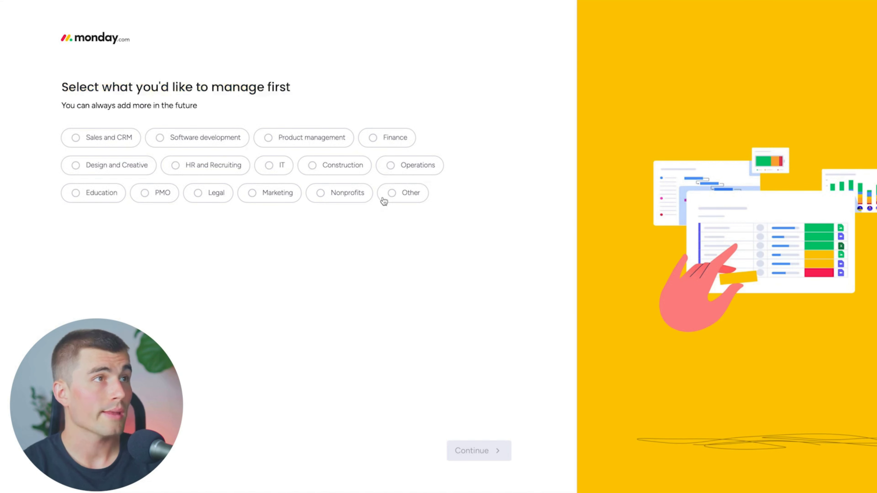
Step: Choose Other as what to manage first and Task management as the focus, and finish the setup questions
click(392, 195)
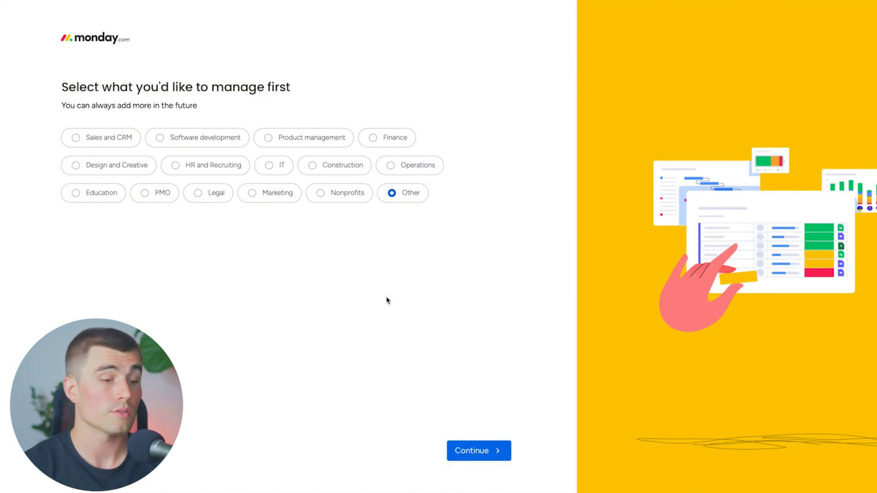
click(473, 449)
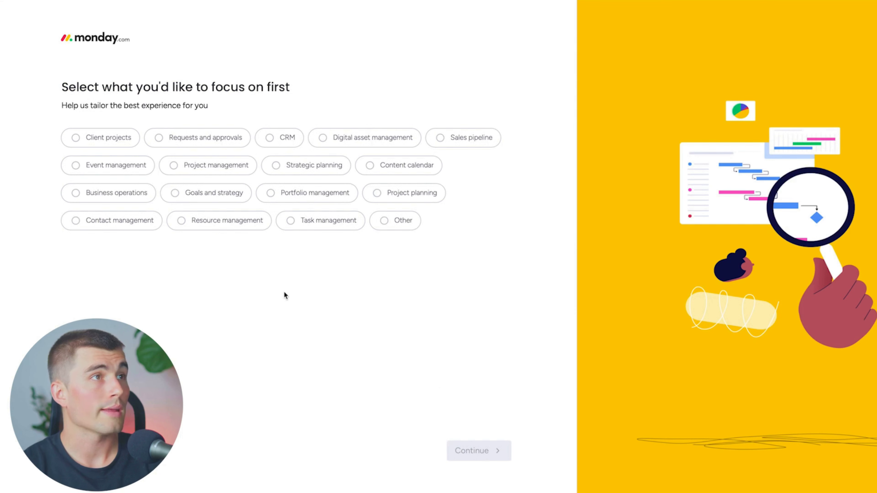
click(321, 220)
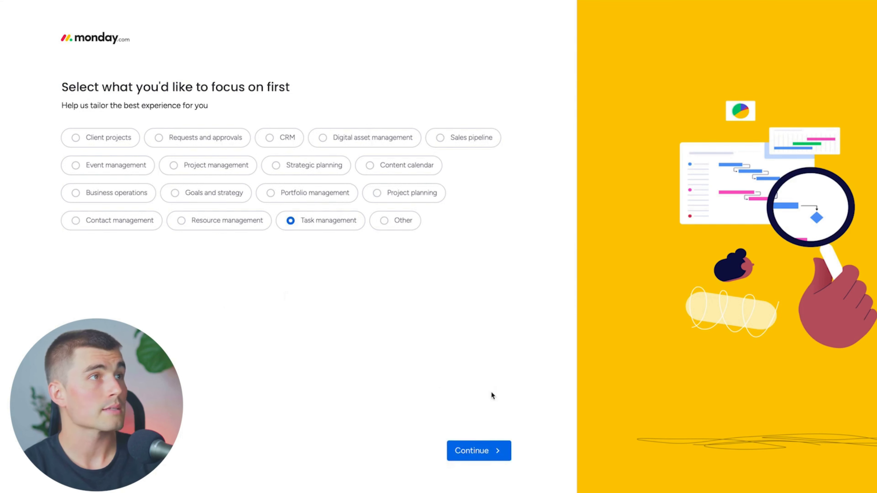
click(497, 448)
click(488, 458)
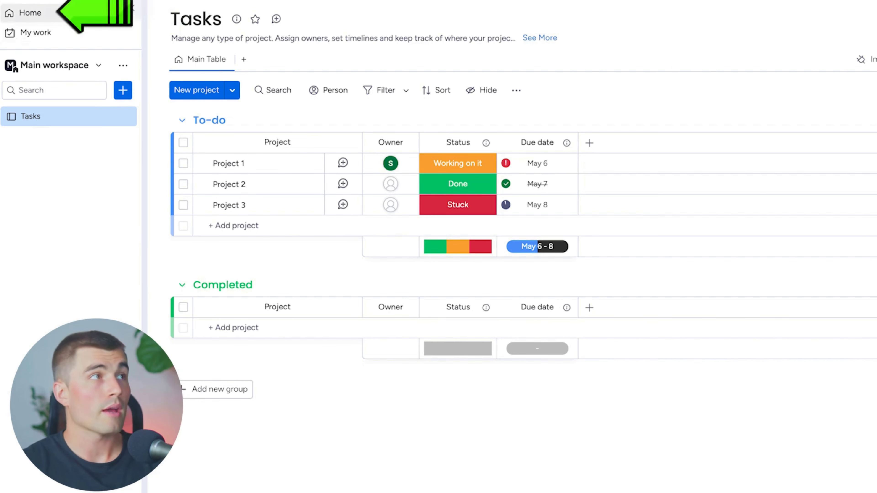
Step: Open the home page and look over the recently visited boards, update feed and workspaces
click(30, 13)
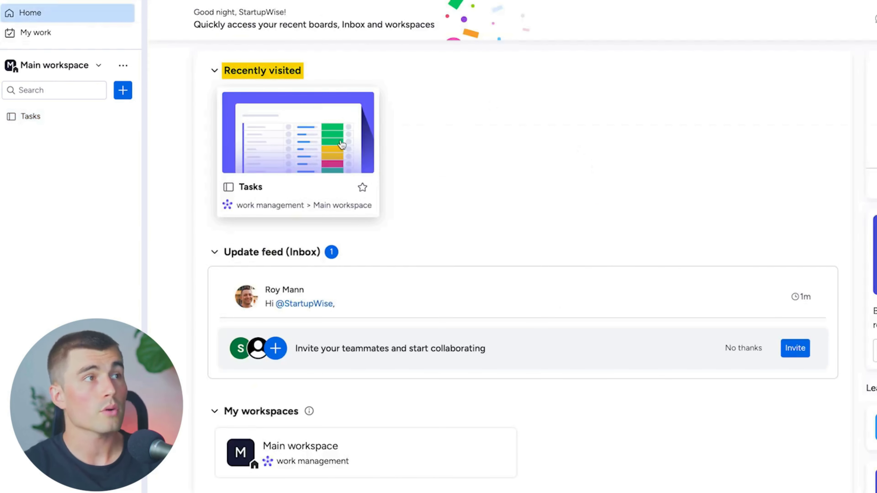
scroll(449, 283, down, 3)
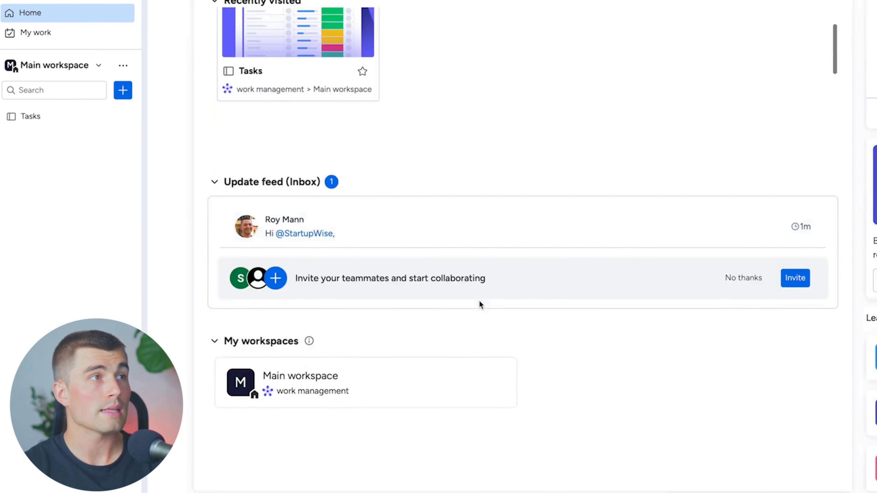
scroll(507, 378, up, 3)
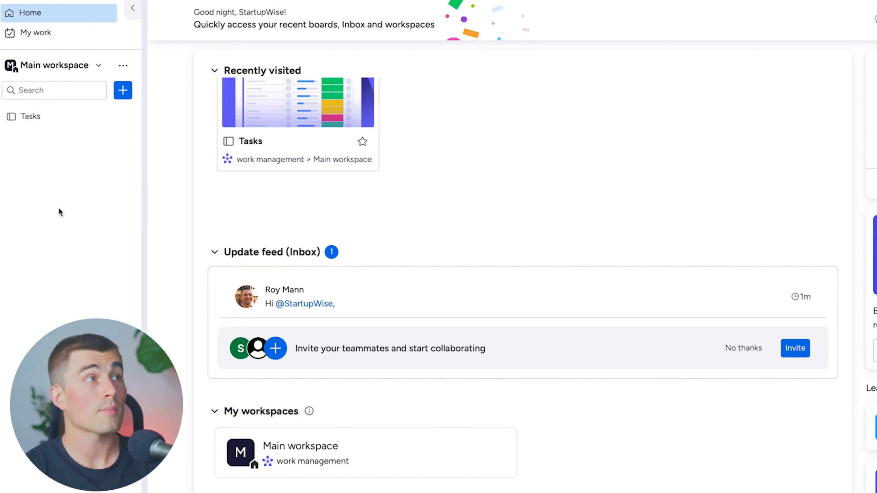
Step: View the list of workspaces and the kinds of items that can be added to the Main workspace
click(73, 66)
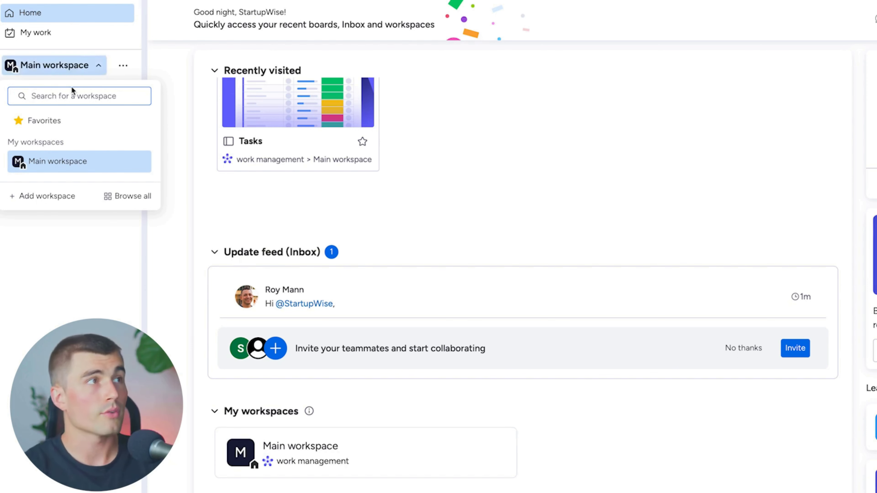
click(69, 227)
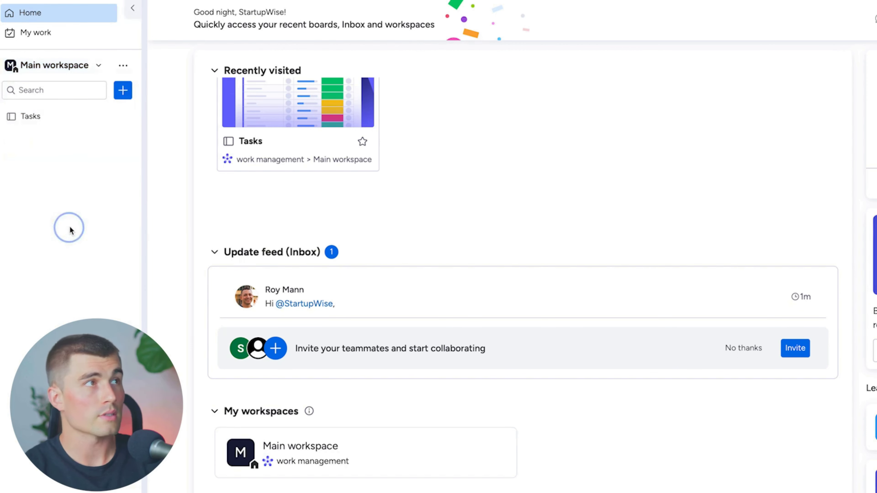
click(123, 91)
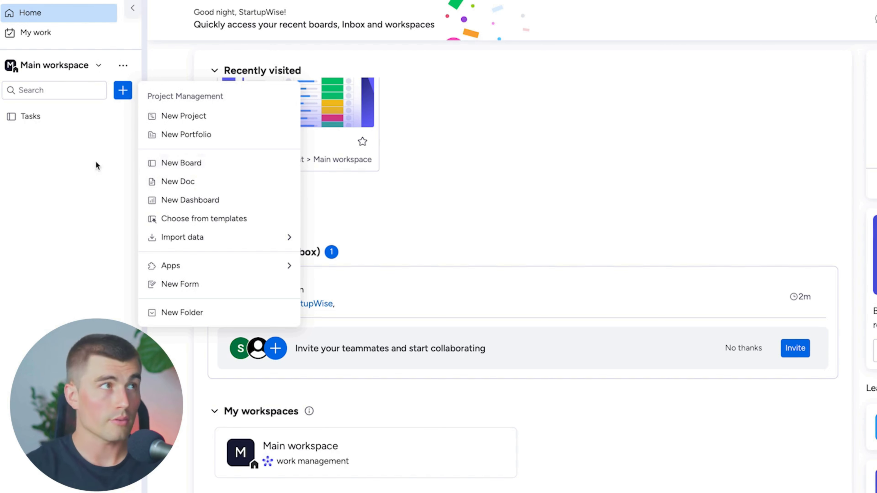
click(53, 46)
Step: Add an open workspace named New Workspace, and switch back to the Main workspace
click(54, 64)
click(59, 196)
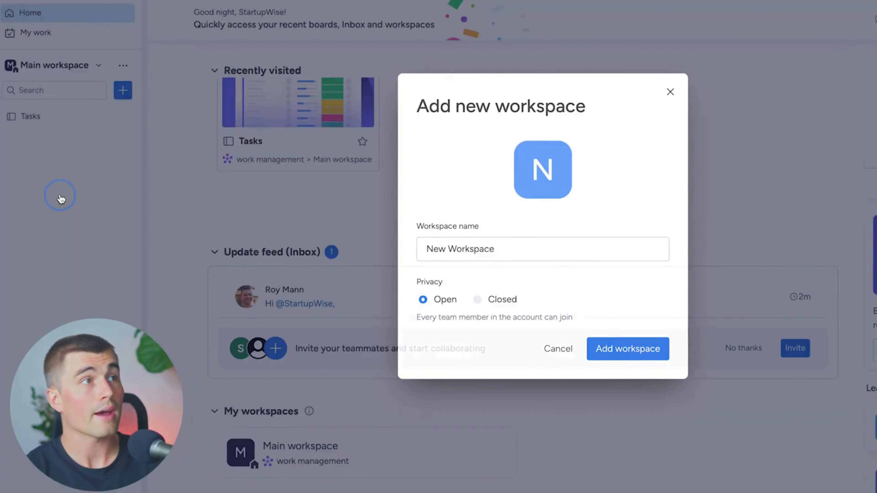
click(601, 348)
click(74, 71)
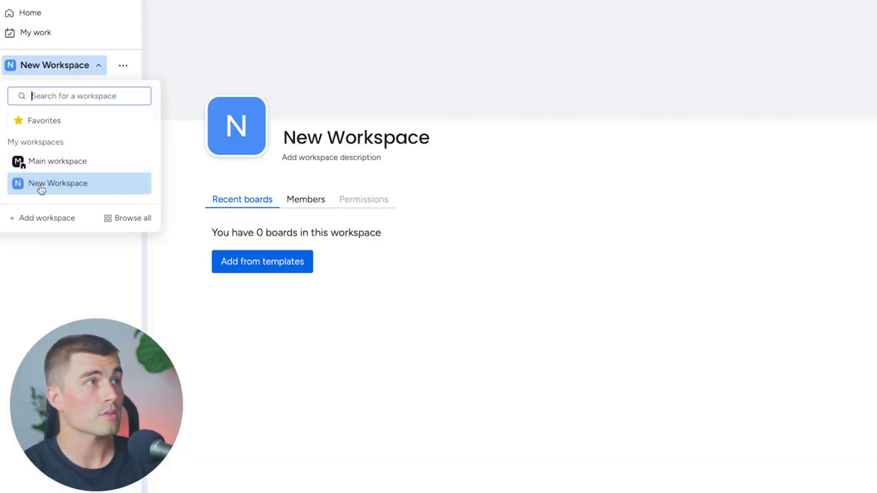
click(85, 163)
Step: Start a new board in the Main workspace
click(123, 91)
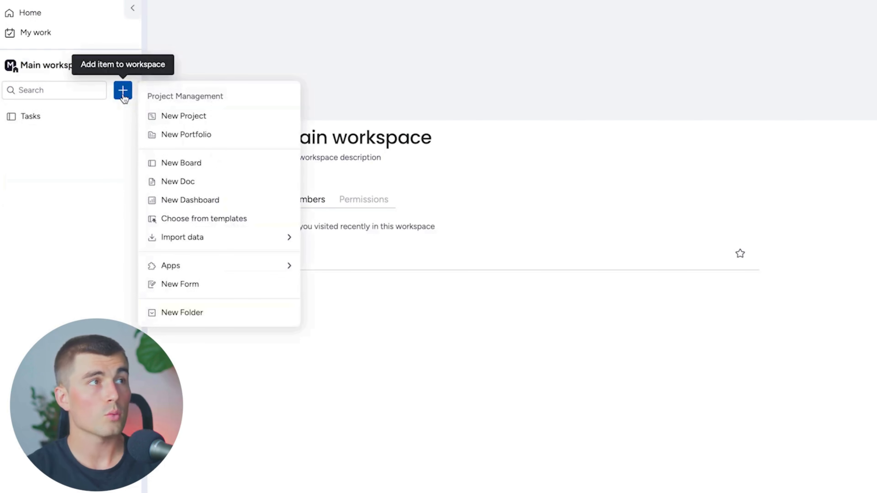
click(214, 165)
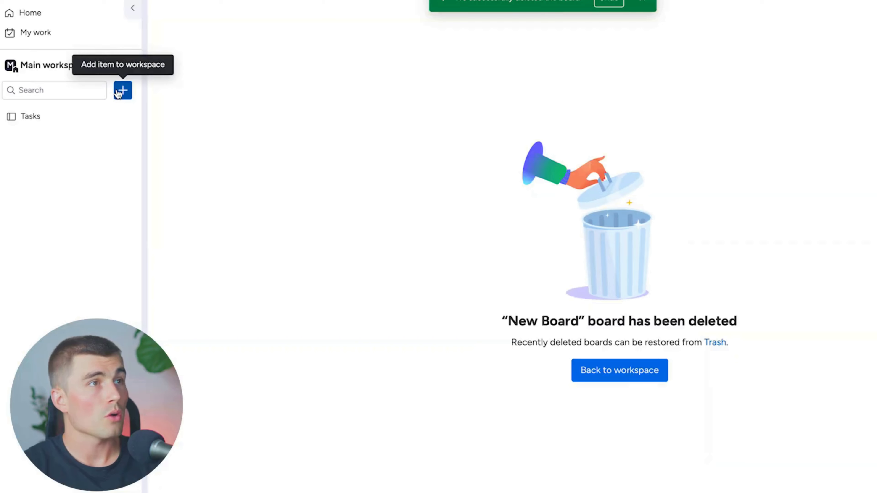
Step: Create a board named New Board for managing Items, trying the Private and Shareable options before settling on Main privacy
click(123, 90)
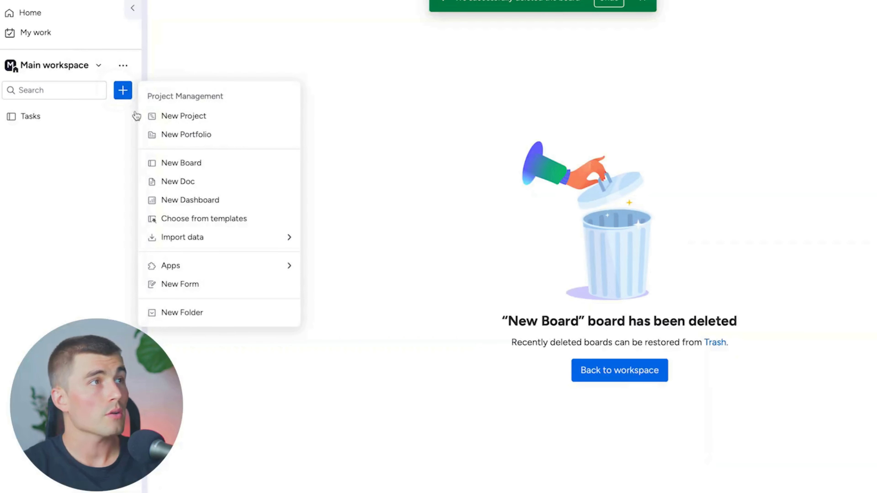
click(212, 165)
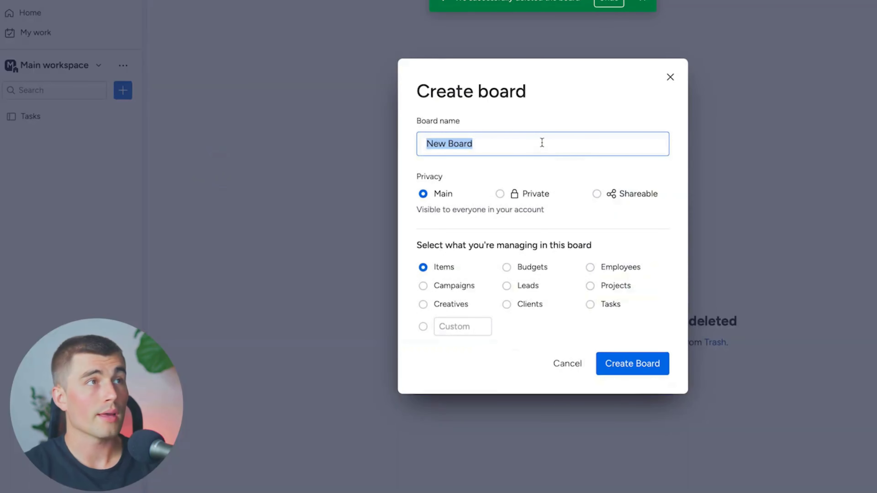
click(514, 143)
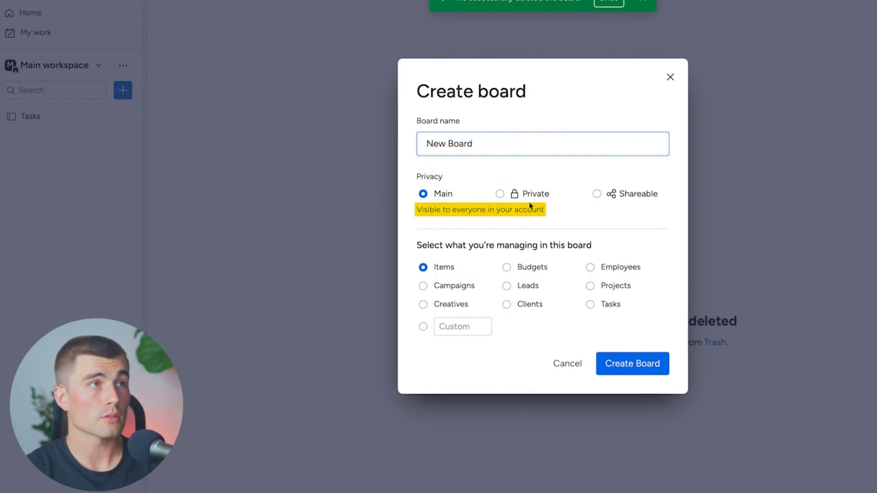
click(515, 193)
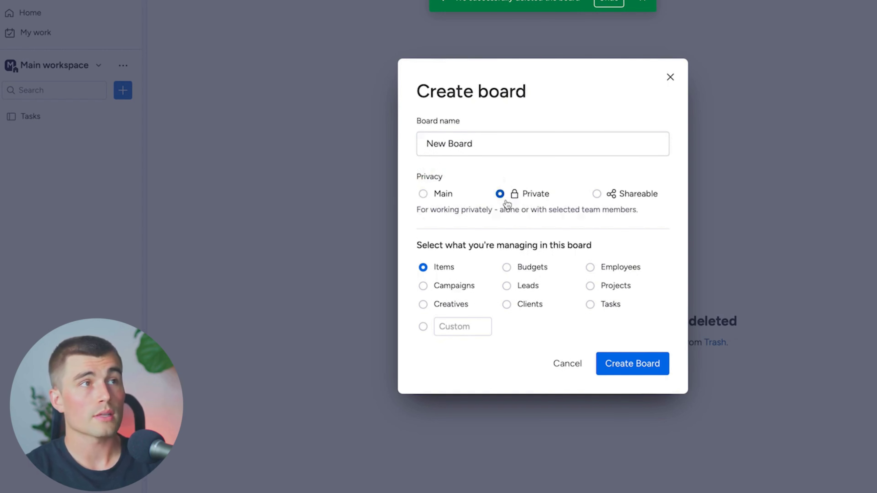
click(597, 194)
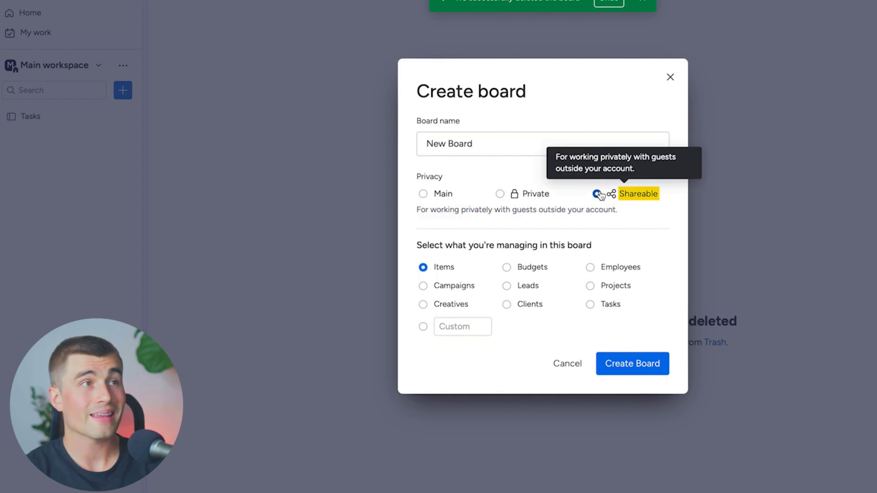
click(437, 194)
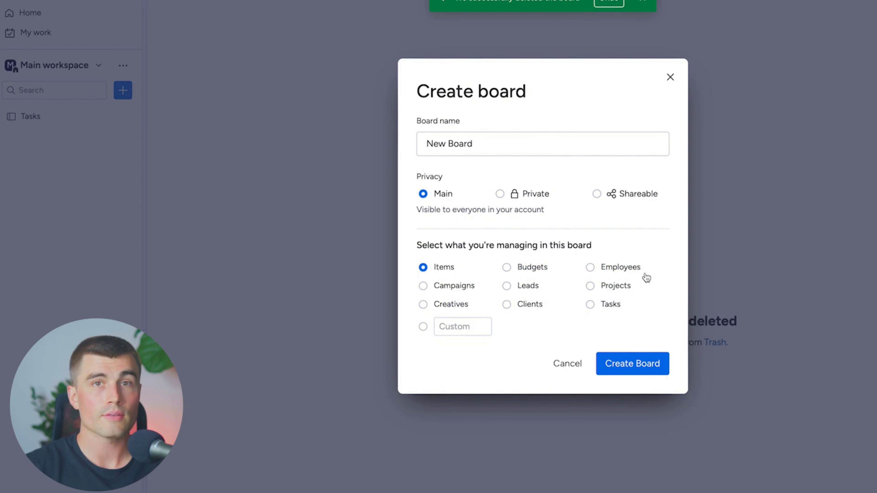
click(650, 371)
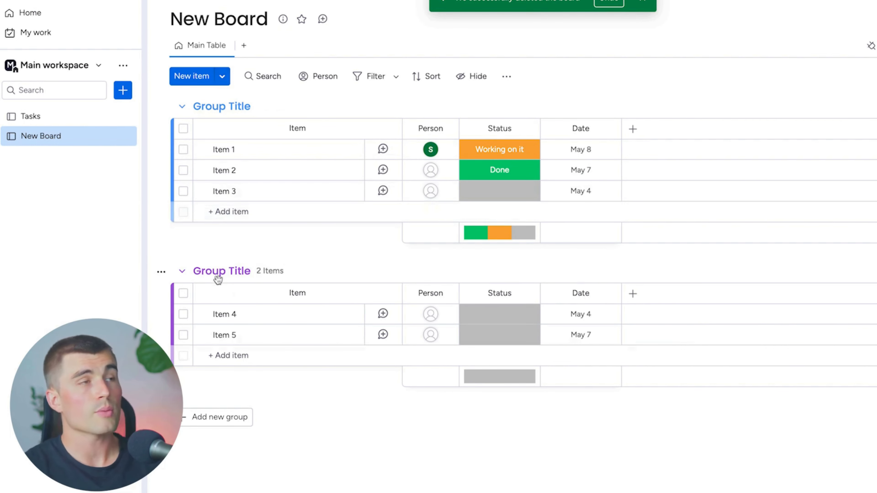
Step: Rename the board's first group to Group 1 and its second group to Group 2
click(218, 106)
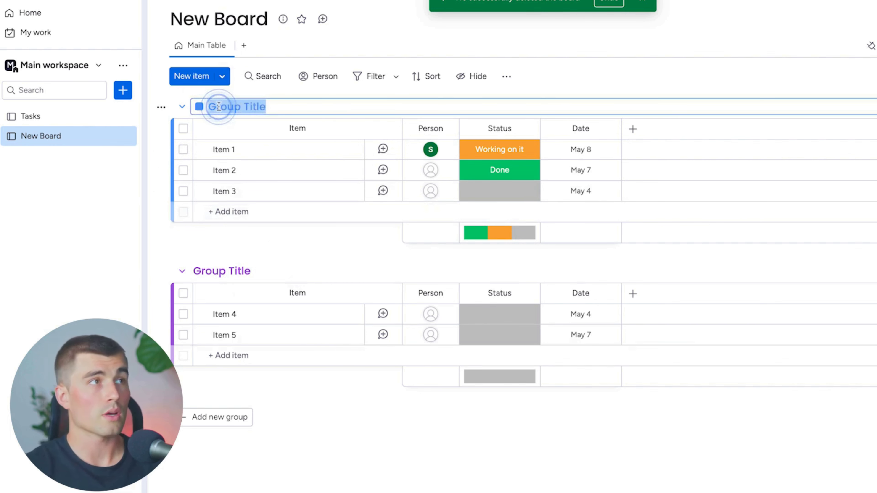
text(Group)
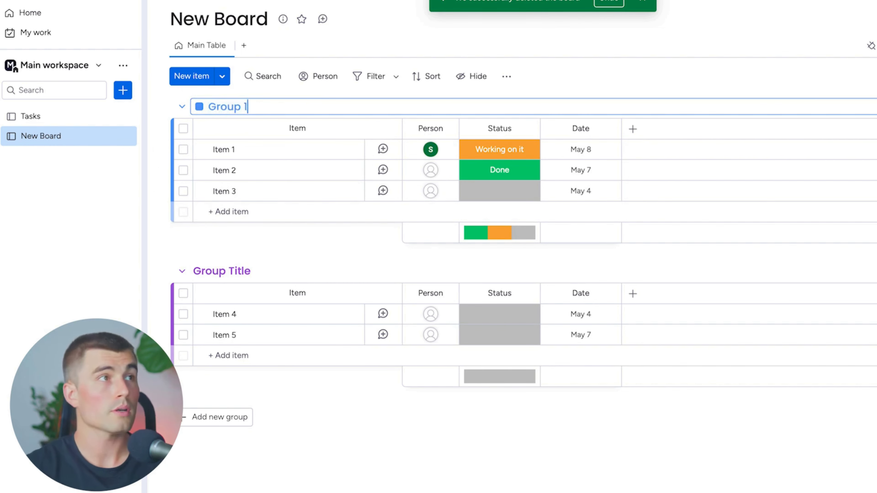
click(221, 270)
text(Group 2)
key(Return)
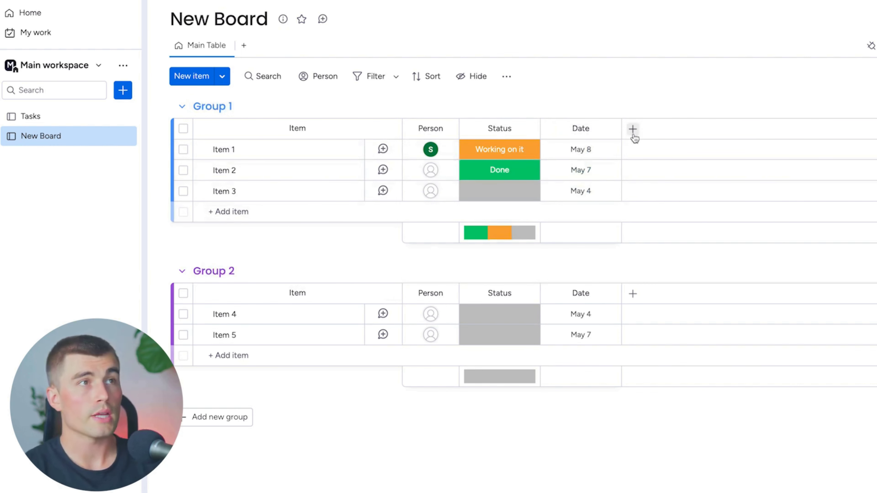
Step: Move the Date column in front of the Person column
drag(559, 128, 401, 129)
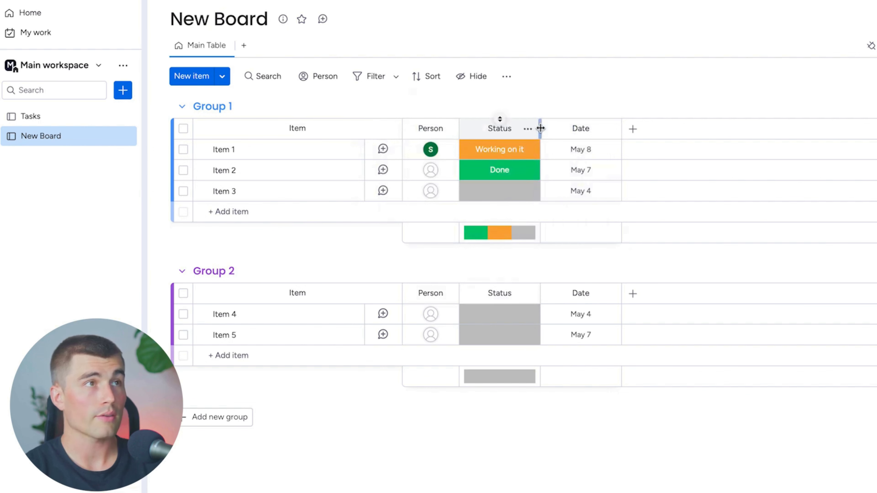
drag(547, 127, 409, 129)
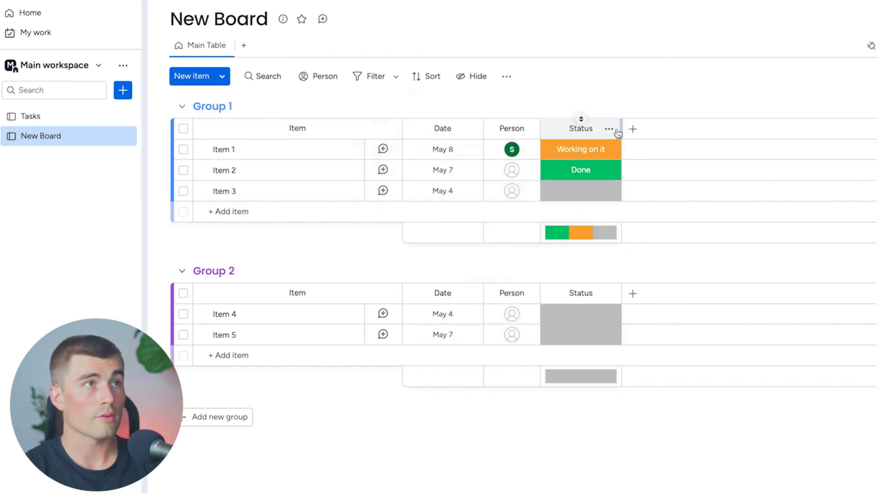
Step: Browse the full catalogue of column types available for the board, including the Essentials and Super useful categories
click(628, 133)
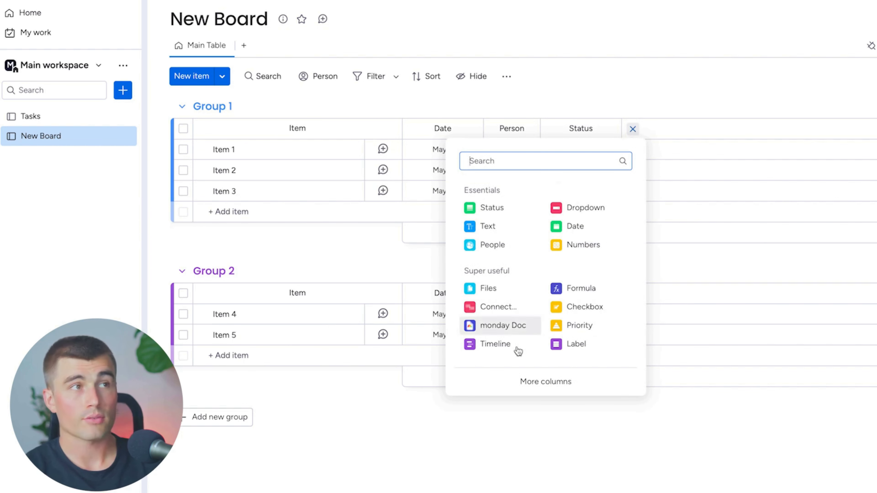
click(555, 392)
scroll(552, 391, down, 8)
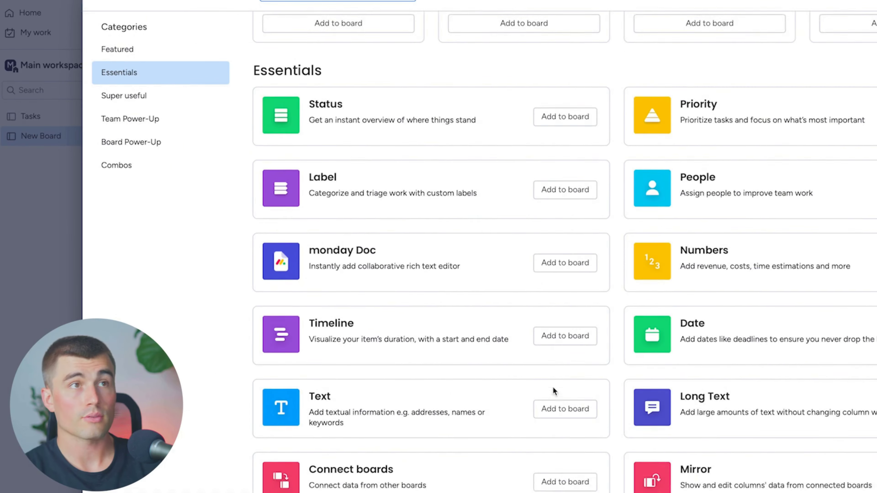
scroll(551, 389, down, 8)
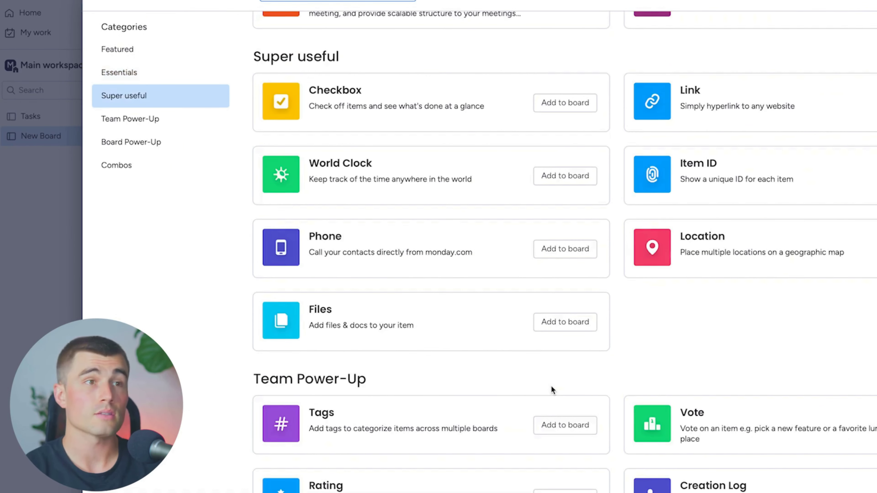
scroll(589, 349, down, 1)
scroll(589, 349, down, 3)
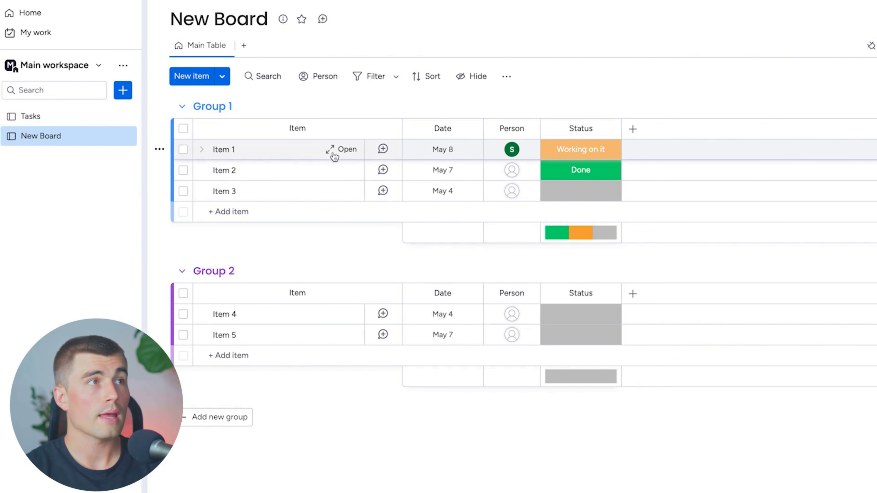
Step: Open Item 1's details and start its update editor to see the Updates section
click(339, 149)
click(776, 139)
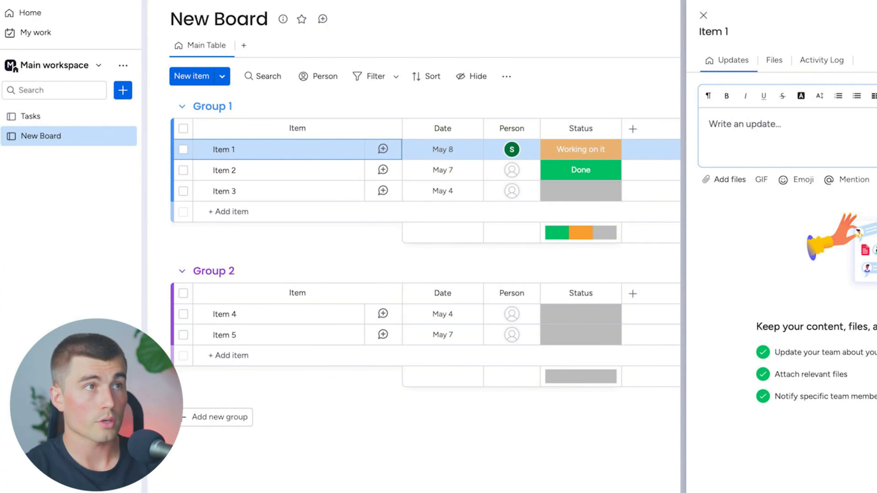
Step: Add a new workspace named Team Workspace with Open privacy
click(77, 72)
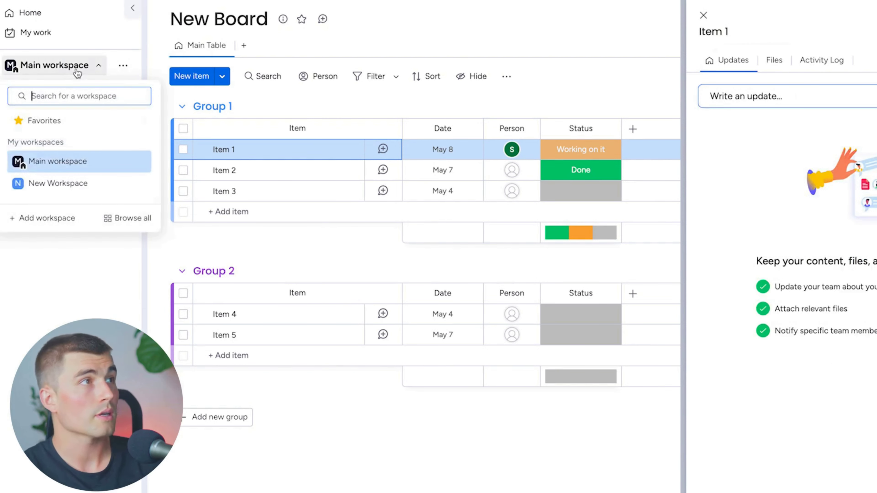
click(58, 217)
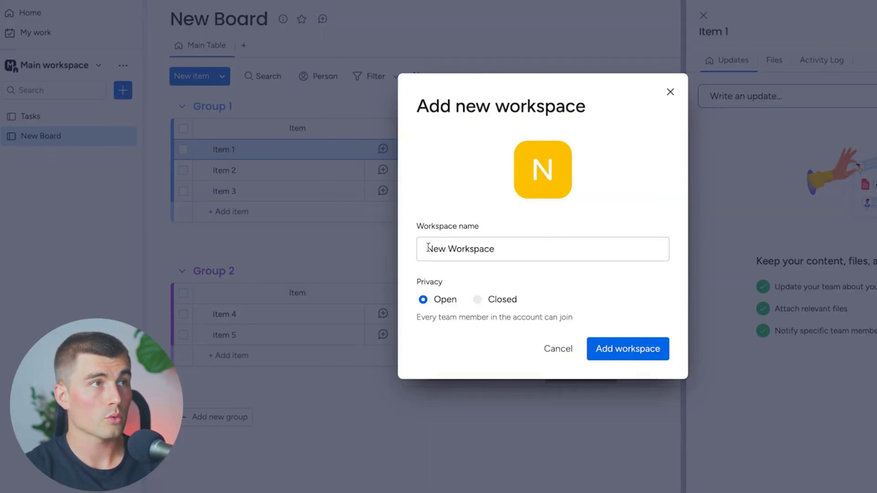
double_click(428, 249)
text(Team  Workspace)
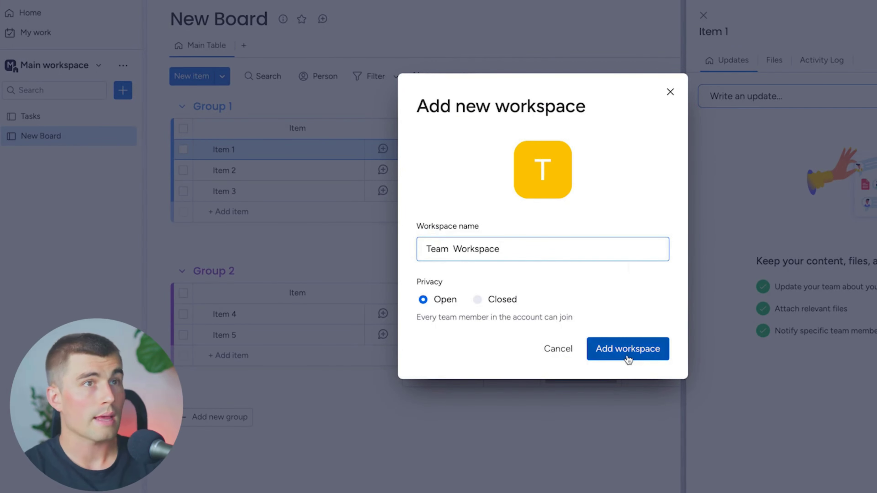
click(627, 350)
Step: Create a board named Tasks in the new workspace with Main privacy, set to manage Tasks
click(122, 91)
click(214, 163)
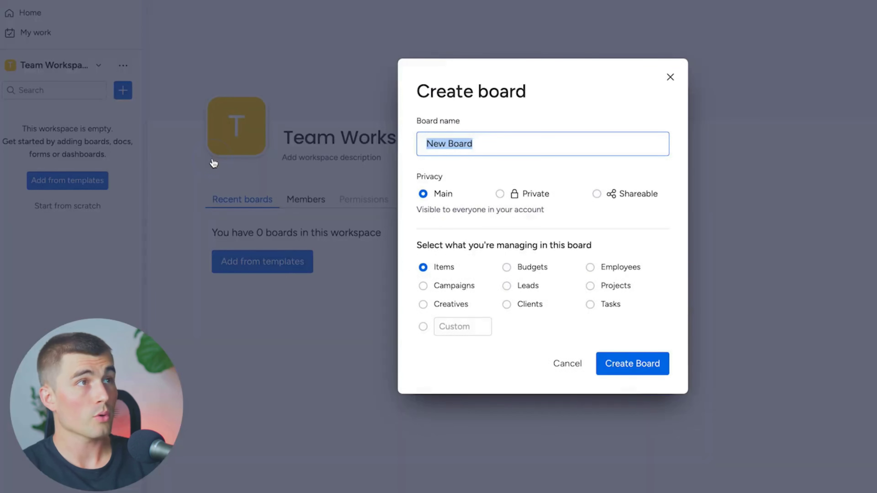
text(Tasks)
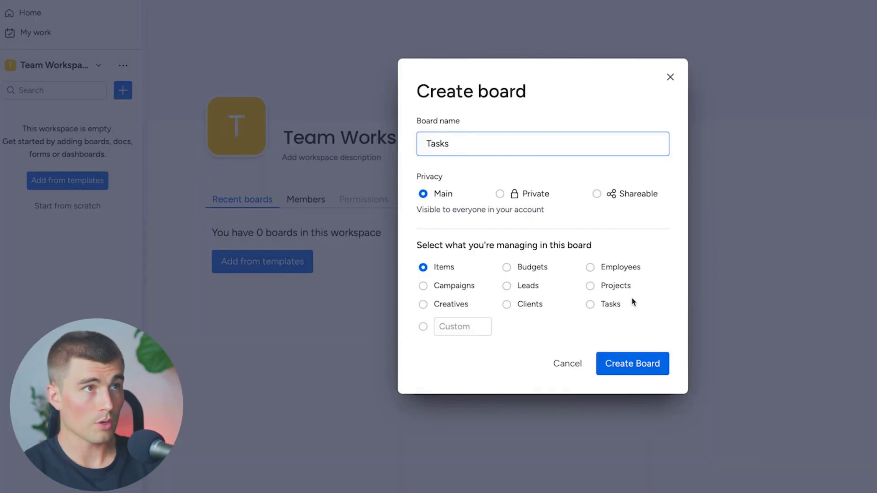
click(610, 305)
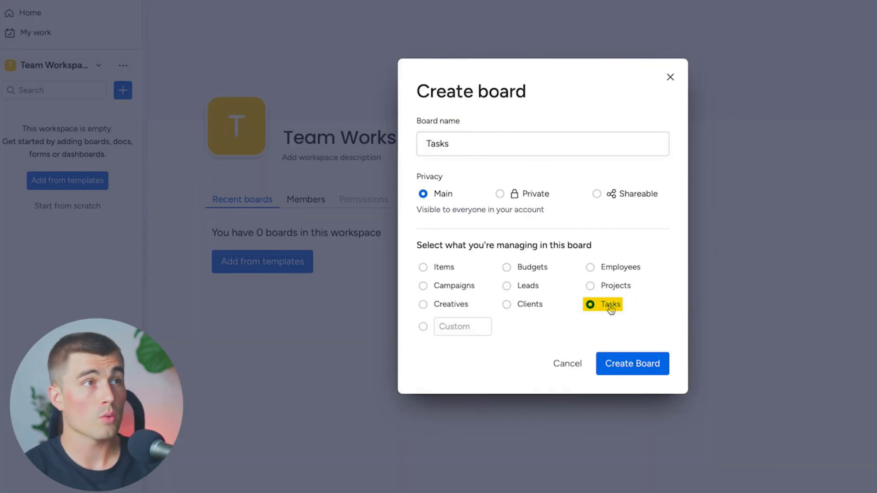
click(632, 366)
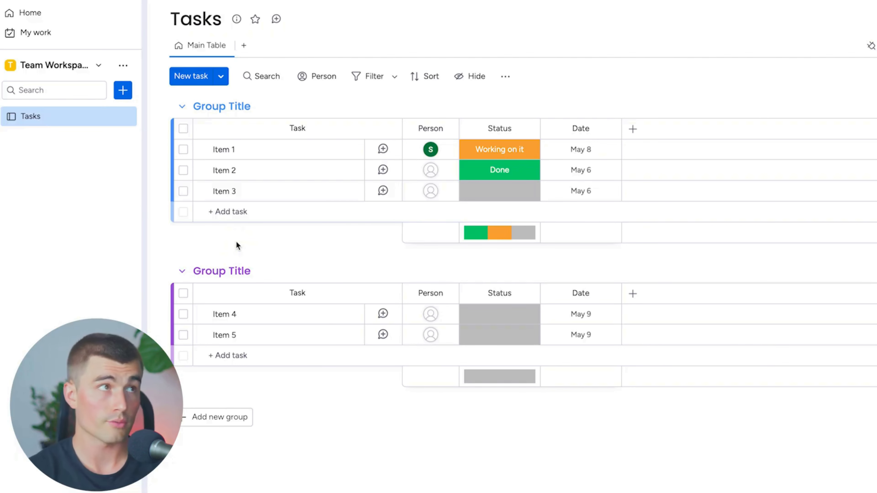
Step: Rename the board's first group to Sales and its second group to Marketing
click(221, 106)
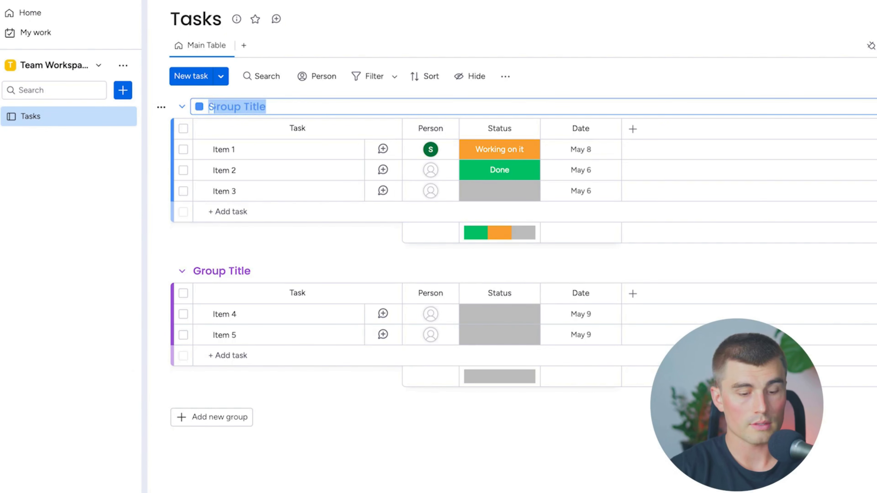
text(Sales)
click(219, 271)
text(Marketing)
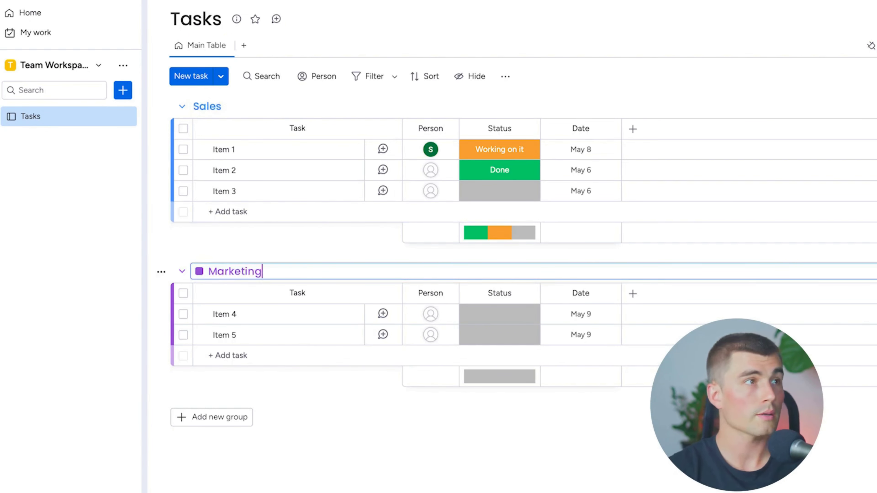
Step: Add two new groups below Marketing, named Fulfillment and Administration
click(195, 426)
click(210, 415)
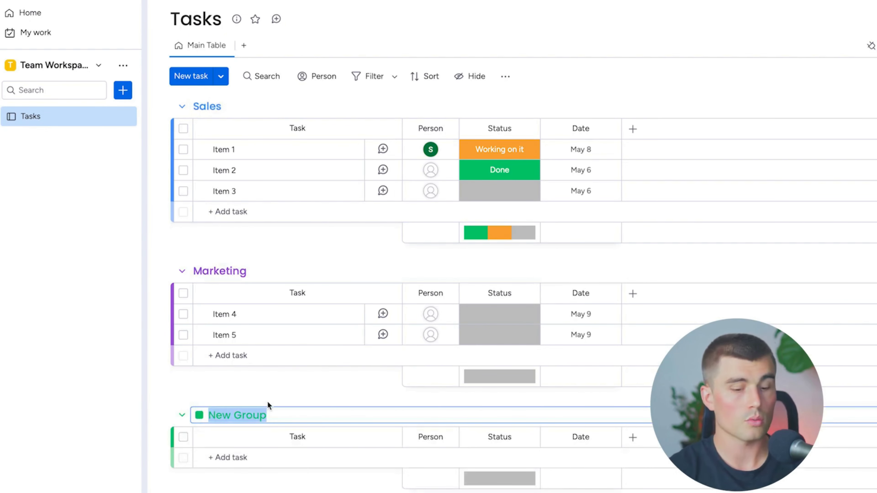
text(Fulfillment)
click(230, 460)
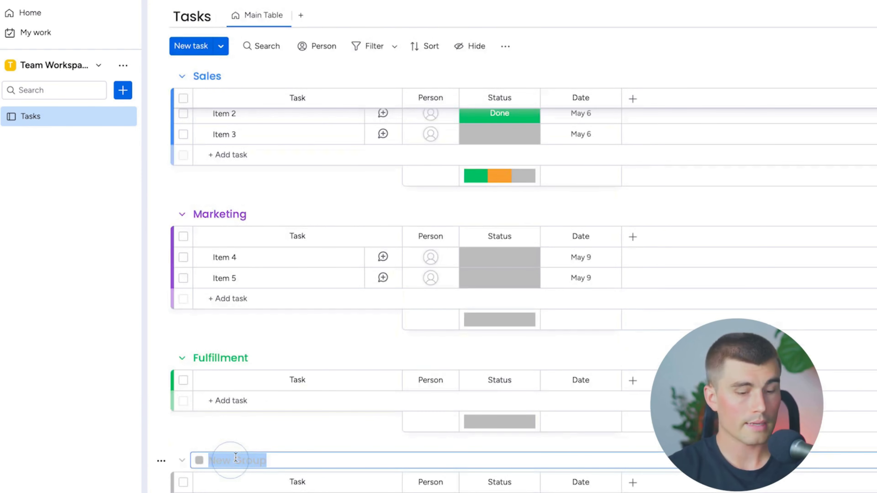
text(Administration)
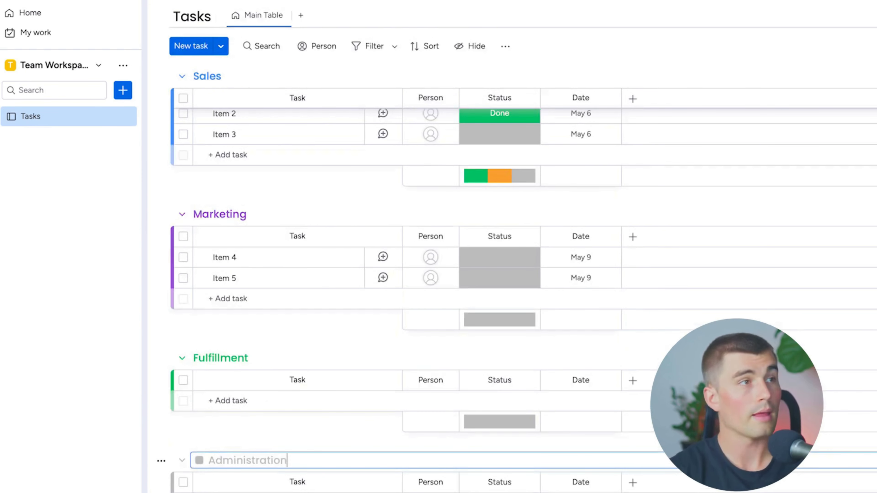
key(Return)
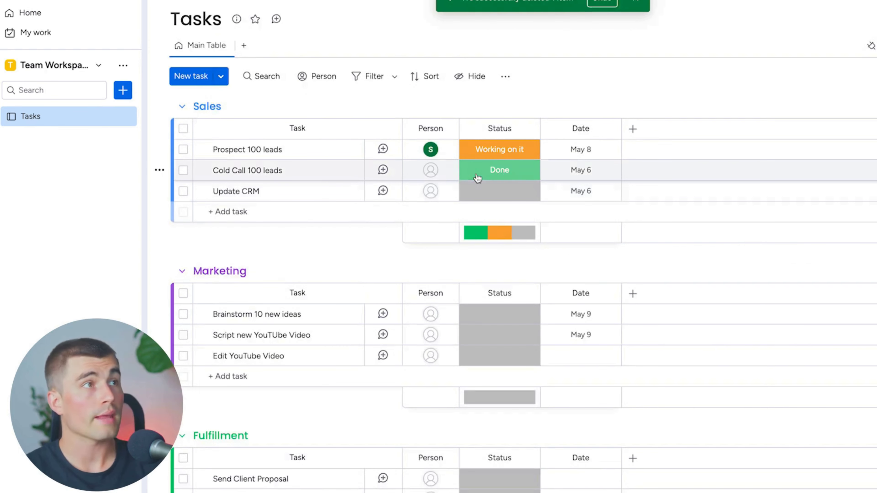
Step: Look through the tasks in the Sales, Marketing, Fulfillment and Administration groups and dismiss the deletion notice
scroll(321, 244, down, 2)
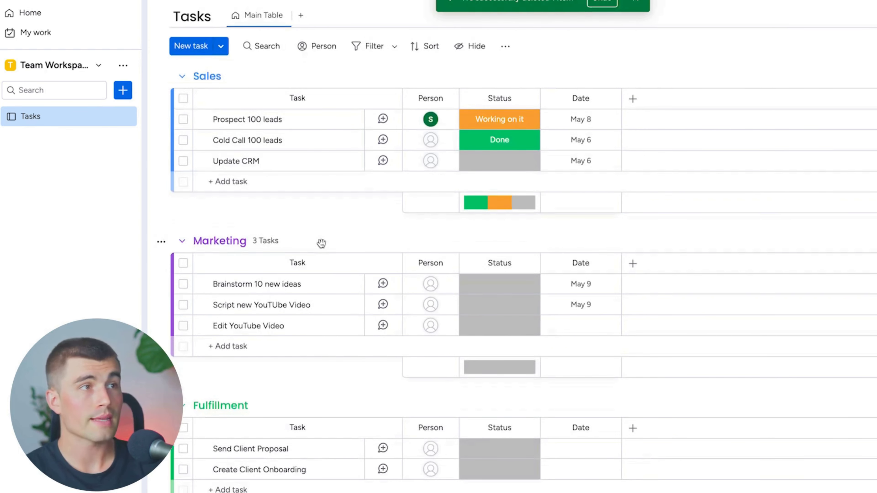
scroll(321, 244, down, 3)
scroll(314, 241, down, 1)
scroll(314, 241, up, 5)
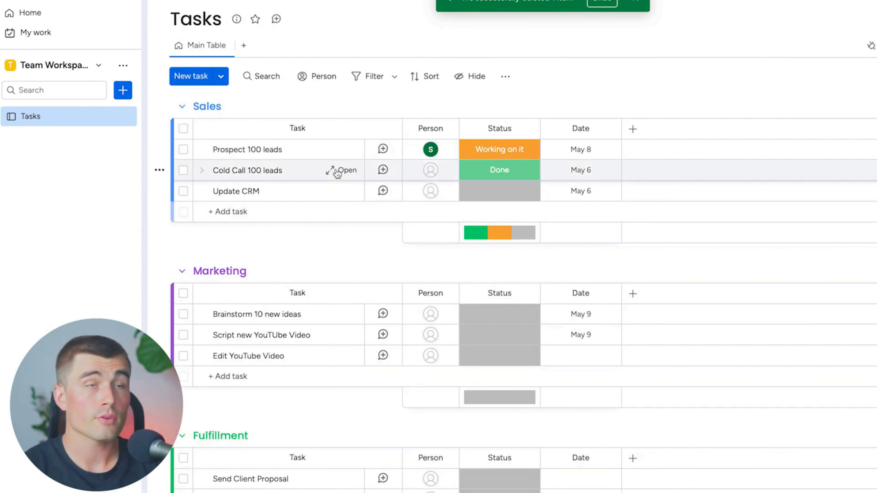
scroll(437, 255, down, 5)
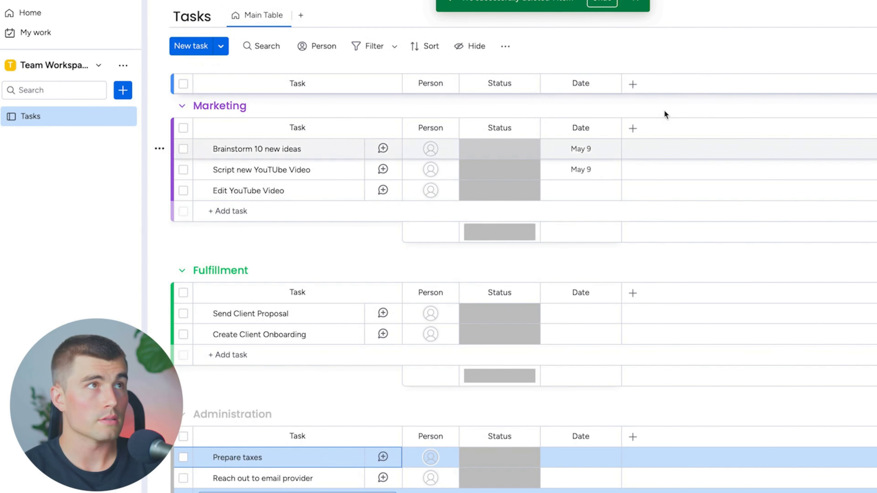
click(639, 4)
scroll(328, 230, up, 5)
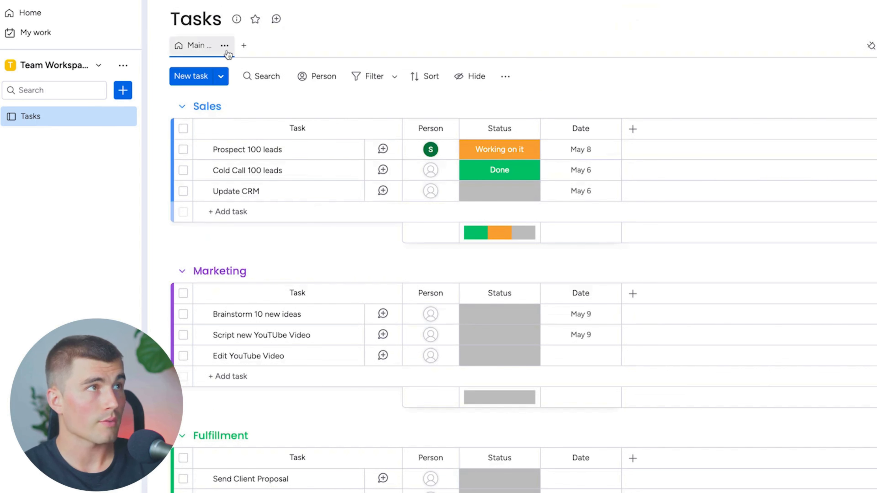
Step: Add a Kanban view to the Tasks board, look over its status columns and keep the name Kanban
click(244, 47)
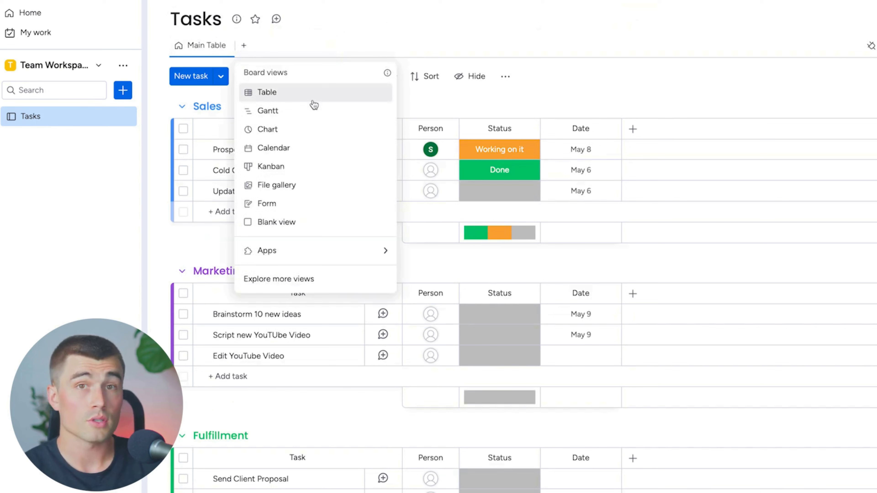
click(309, 166)
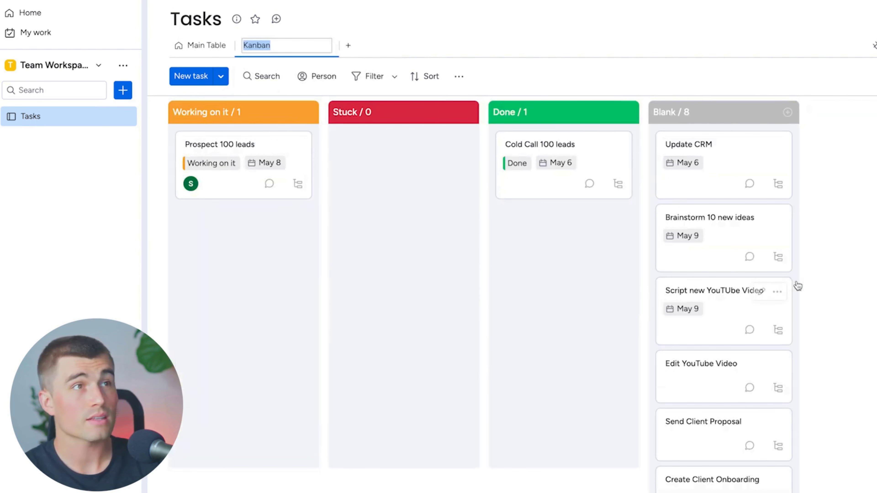
scroll(706, 290, down, 4)
scroll(705, 291, up, 4)
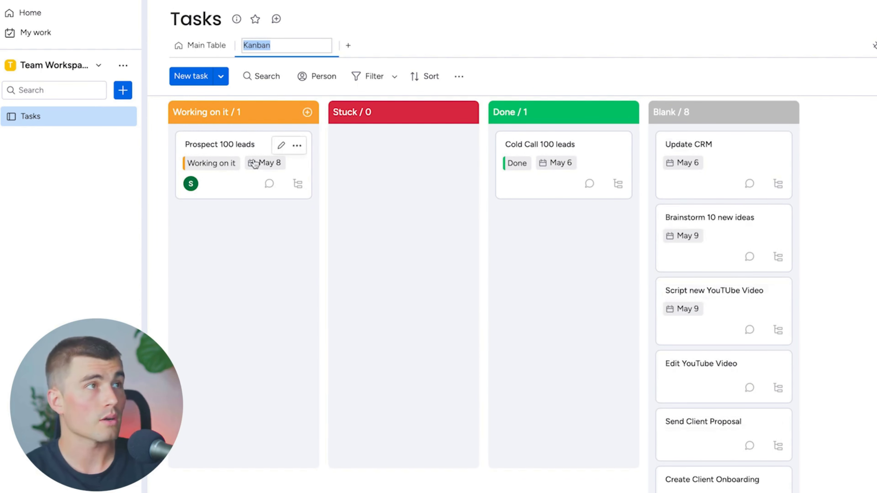
scroll(739, 241, down, 4)
scroll(739, 331, up, 4)
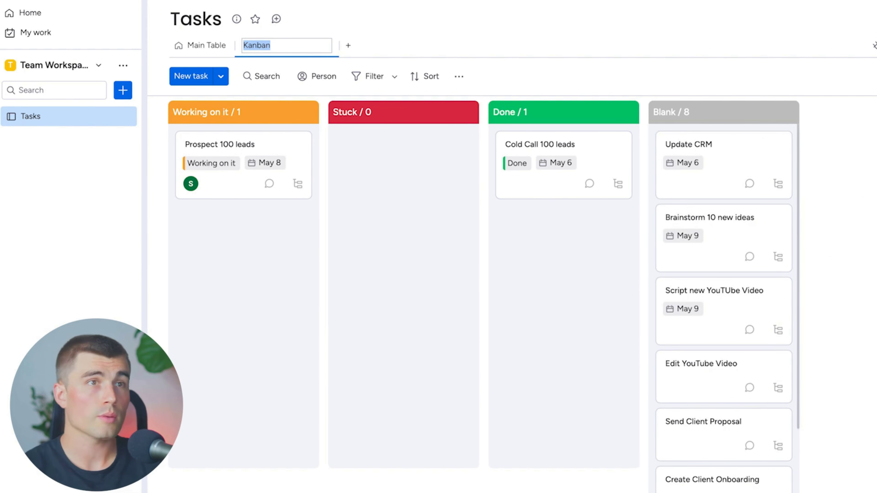
key(Return)
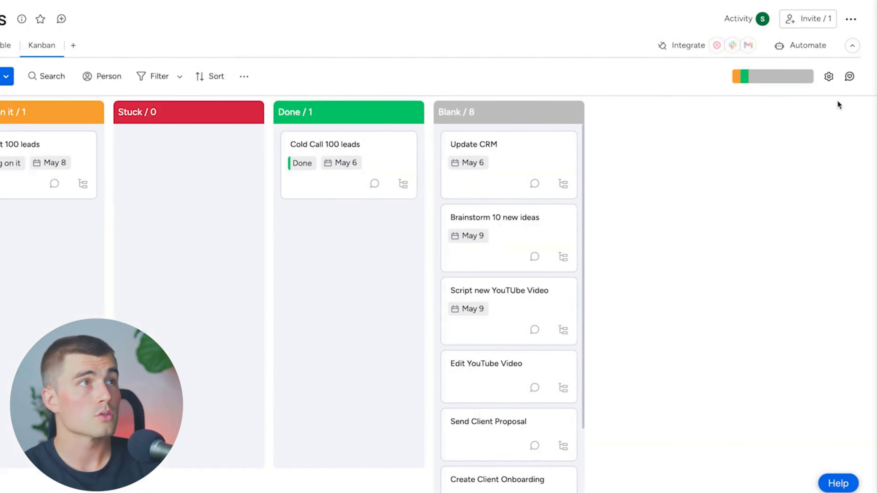
Step: Divide the Kanban view by Group and collapse the Sales group
click(829, 76)
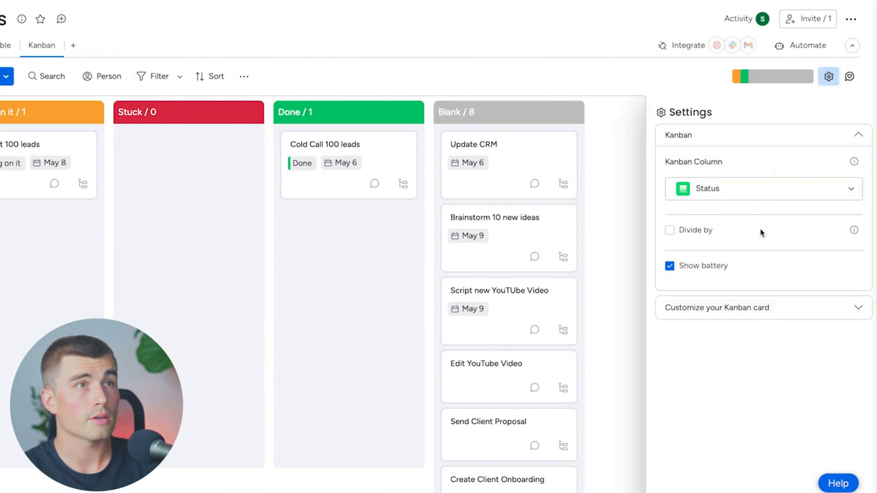
click(670, 231)
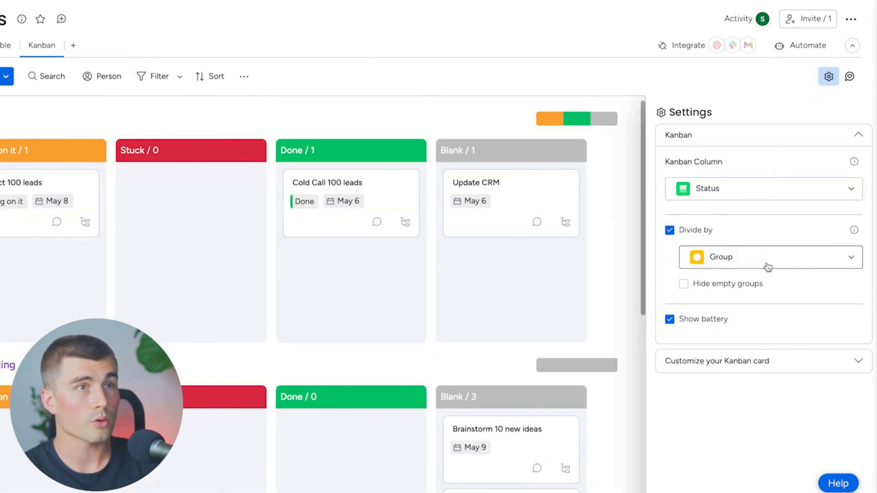
click(829, 76)
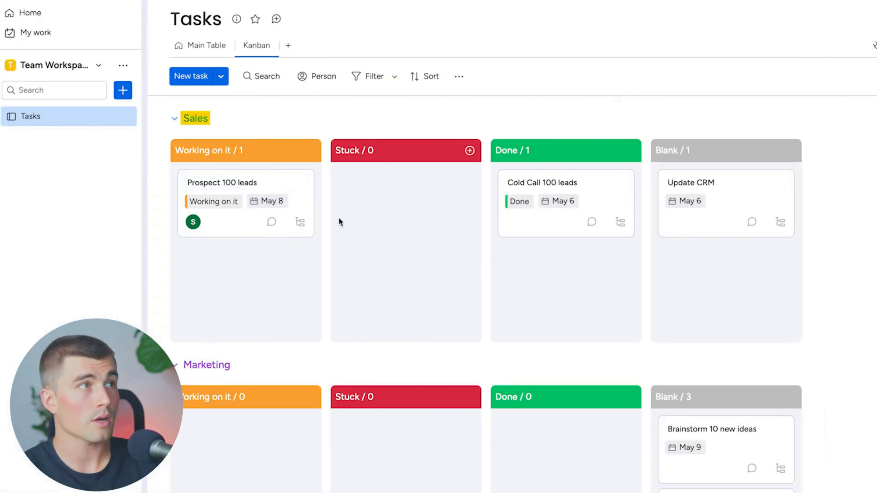
click(174, 118)
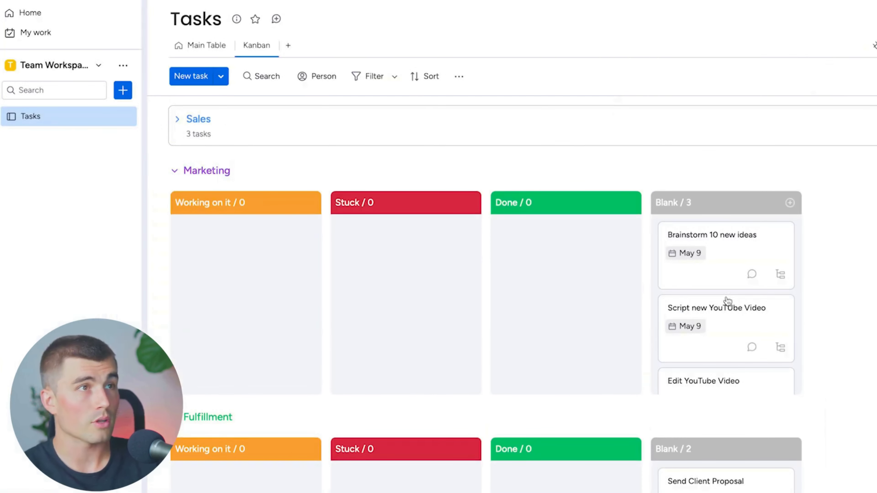
Step: Move the Marketing, Fulfillment and Administration cards out of Blank: each group's first to Working on it, second to Stuck, Edit YouTube Video to Done
drag(745, 237, 234, 245)
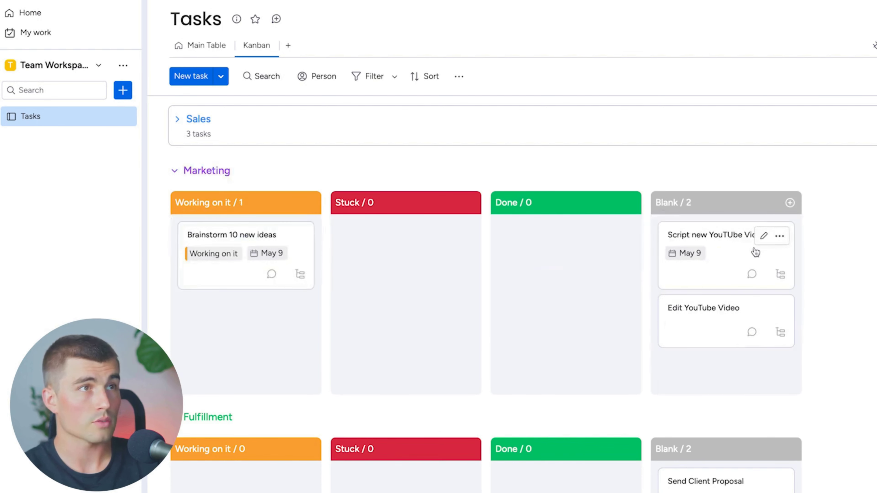
drag(671, 253, 421, 252)
scroll(381, 191, down, 7)
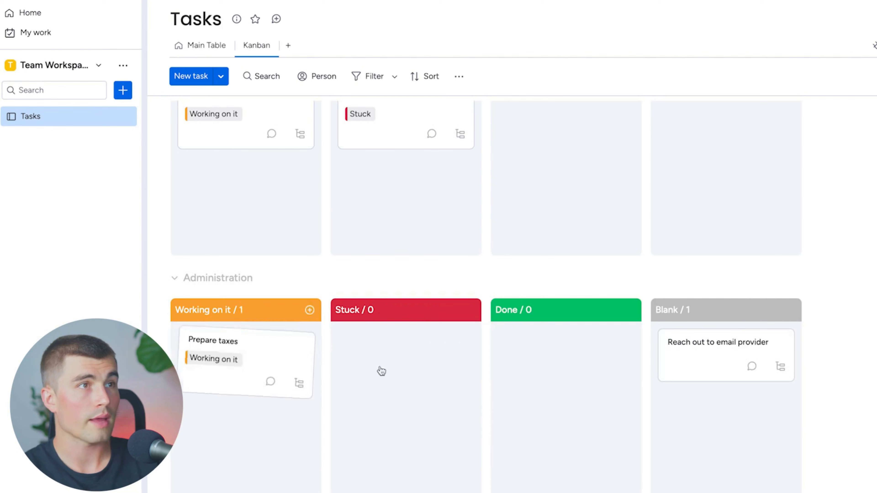
drag(734, 343, 376, 370)
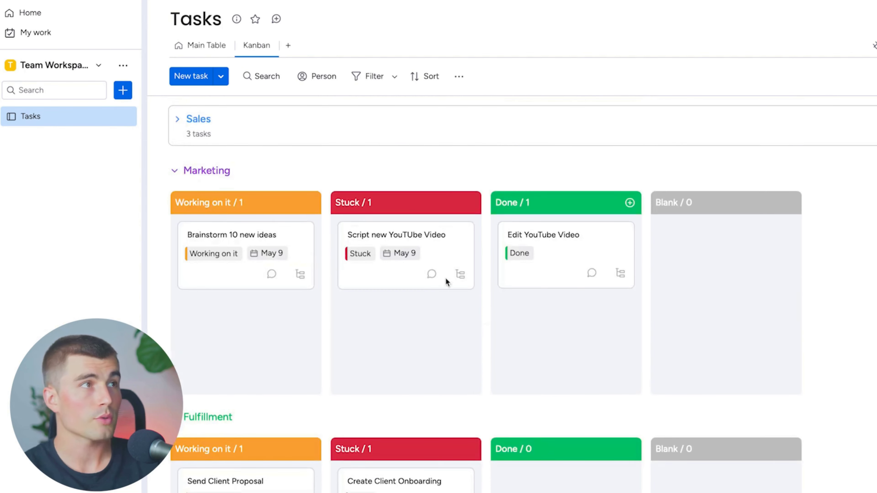
Step: Collapse the Marketing, Fulfillment and Administration groups in the Kanban view
click(175, 172)
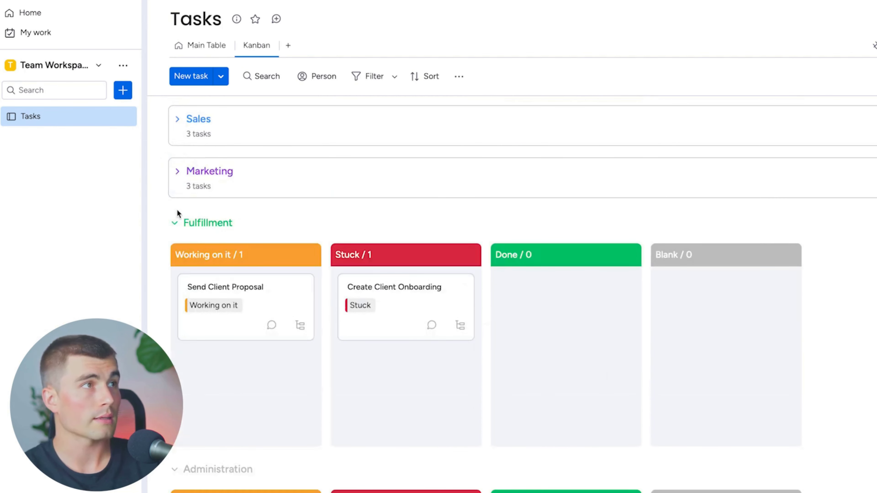
click(176, 222)
click(172, 277)
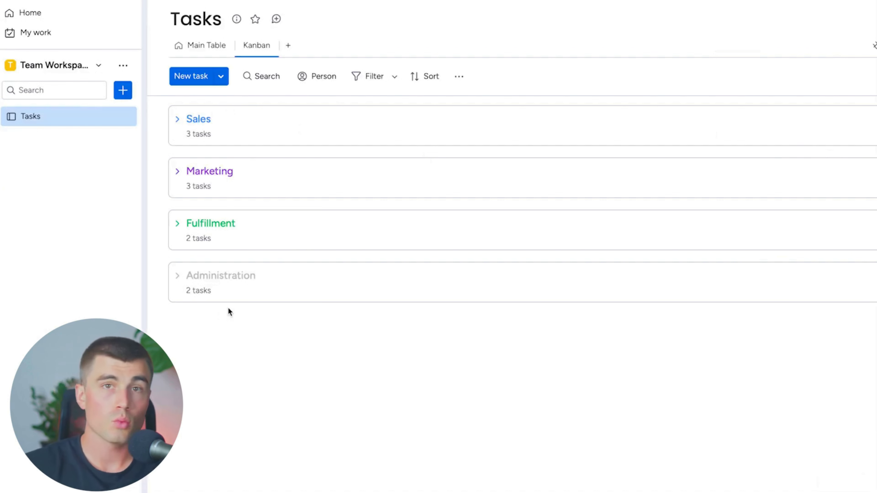
click(355, 437)
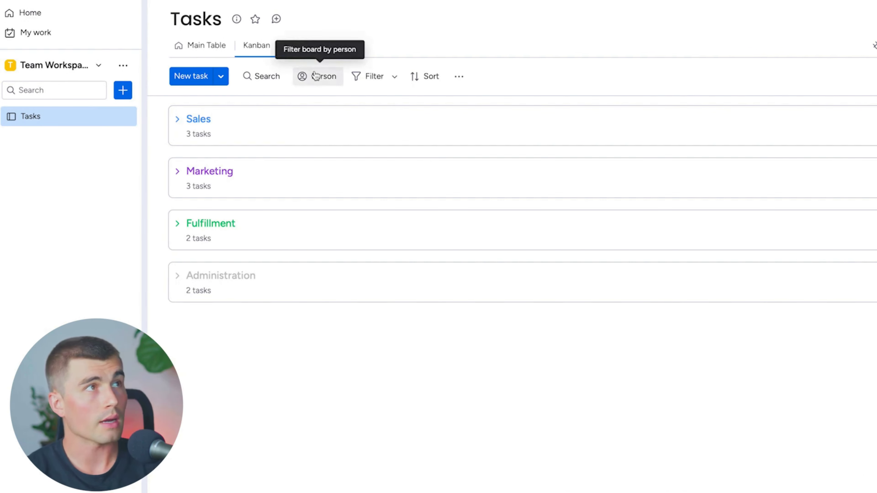
Step: Add a Gantt view to the Tasks board
click(292, 49)
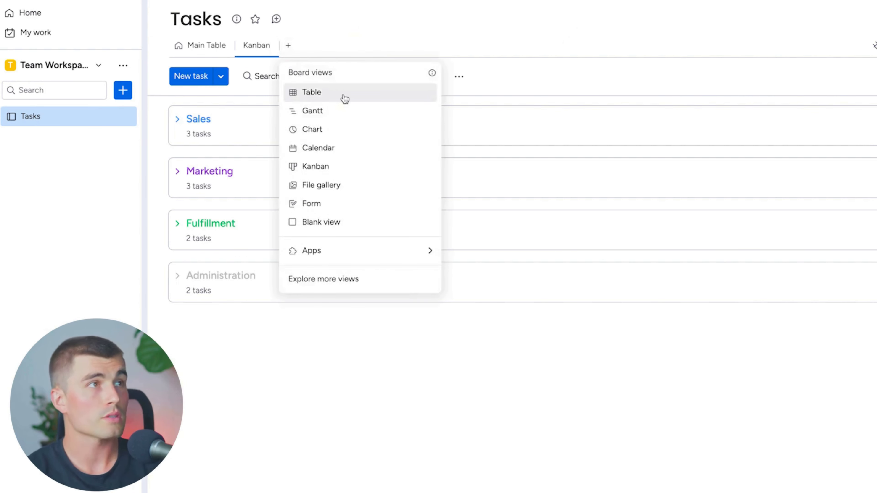
click(321, 114)
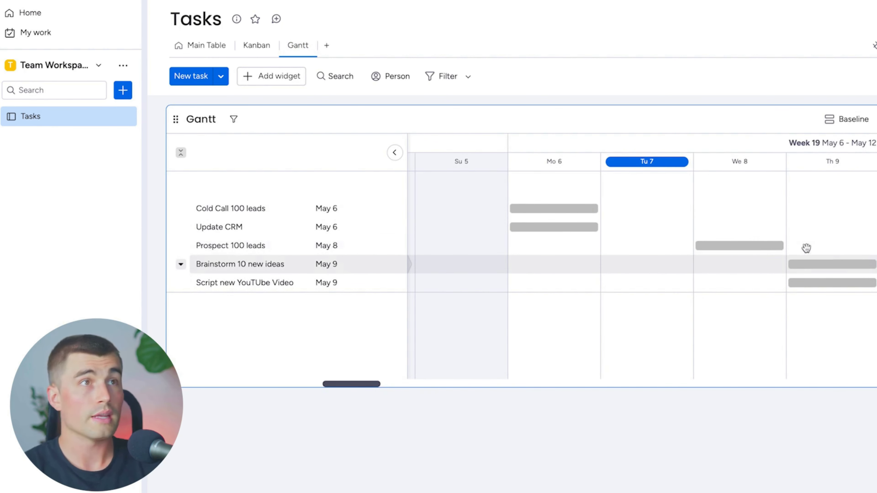
Step: Group the Gantt chart's tasks by their board groups and label the timeline bars with the task names
click(732, 120)
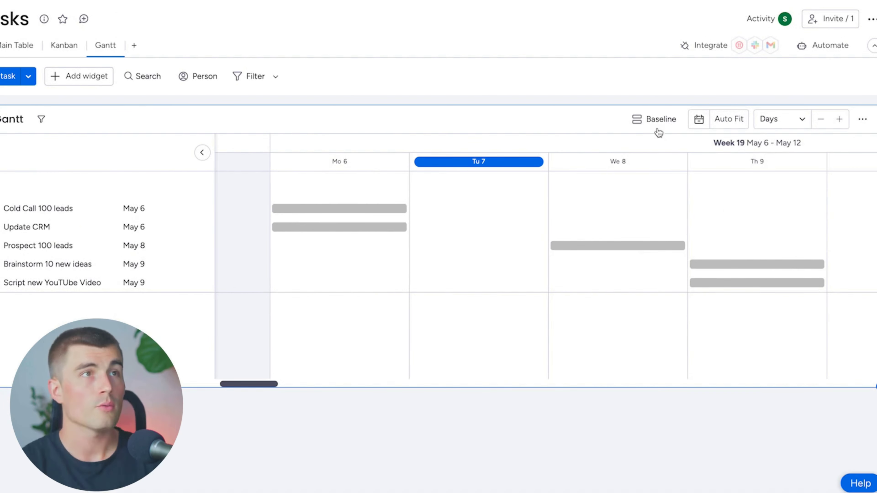
click(650, 128)
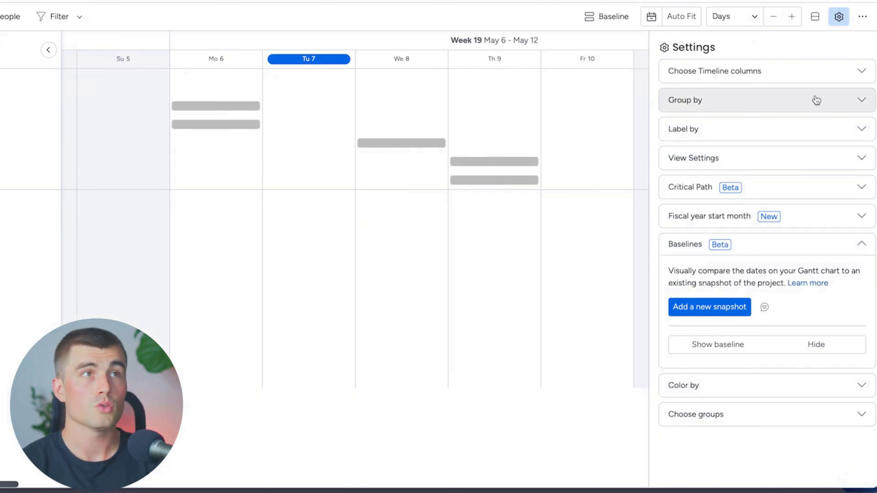
click(723, 102)
click(732, 166)
click(731, 207)
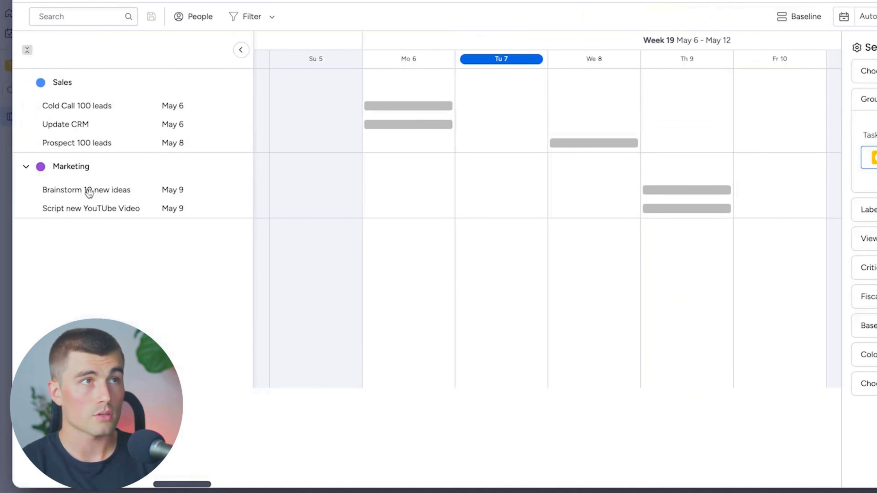
drag(358, 180, 577, 154)
scroll(577, 154, right, 4)
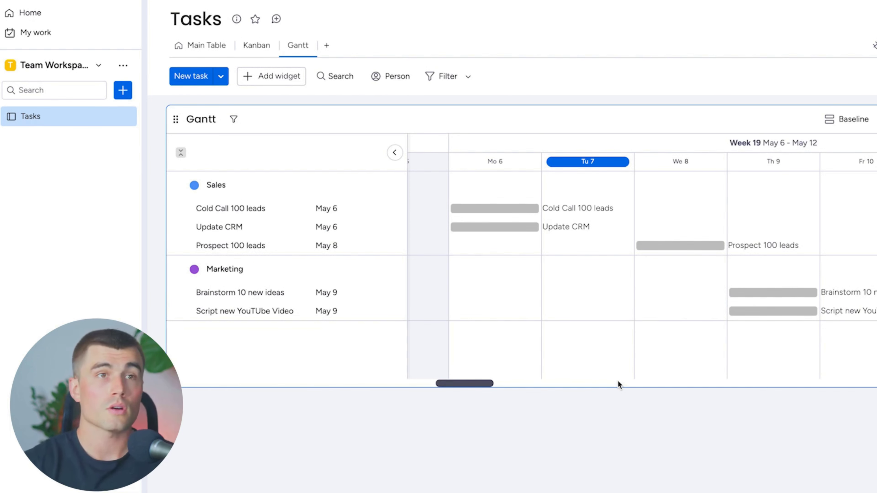
Step: Examine the integrations, installed apps and marketplace apps available for the Tasks board
click(326, 45)
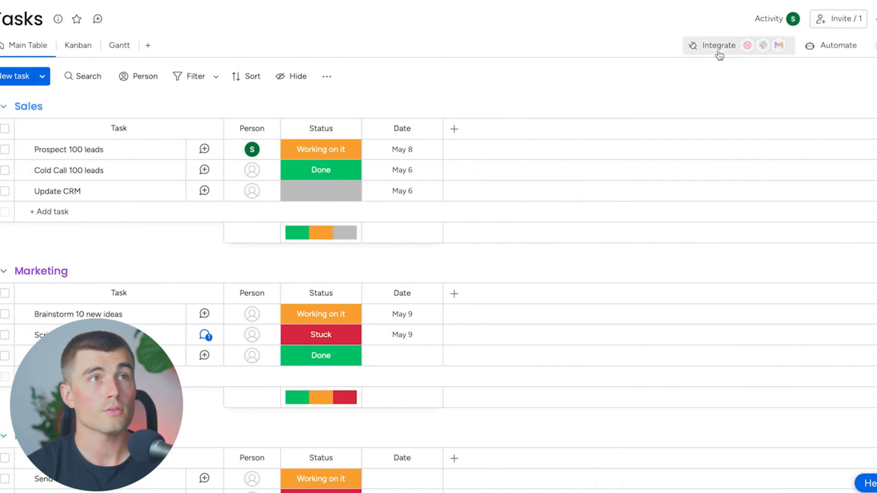
click(703, 50)
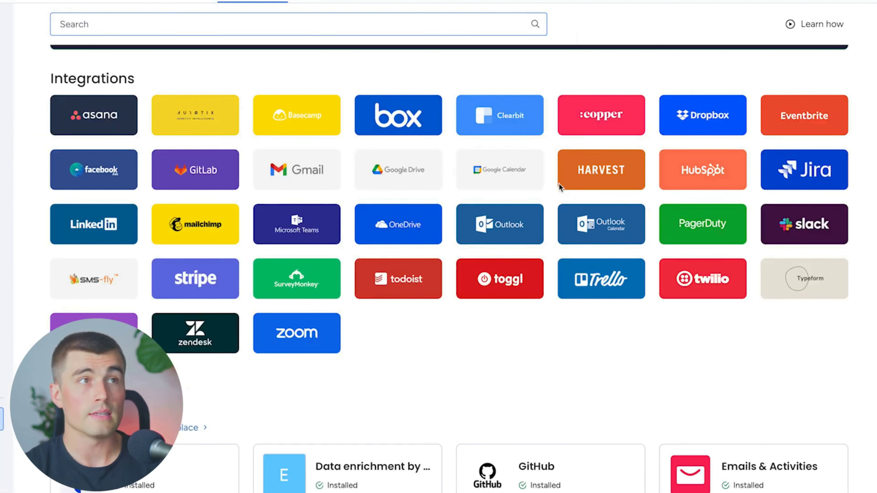
scroll(384, 256, down, 5)
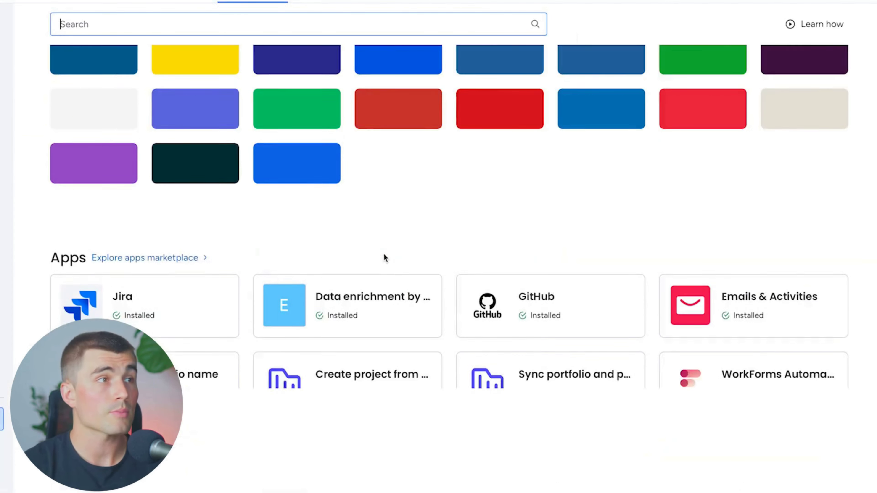
scroll(380, 252, down, 5)
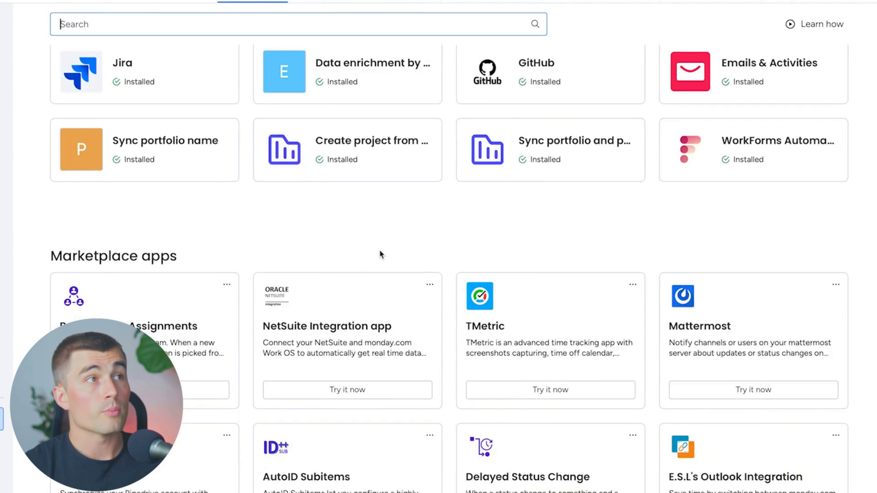
scroll(379, 250, up, 1)
scroll(370, 239, down, 20)
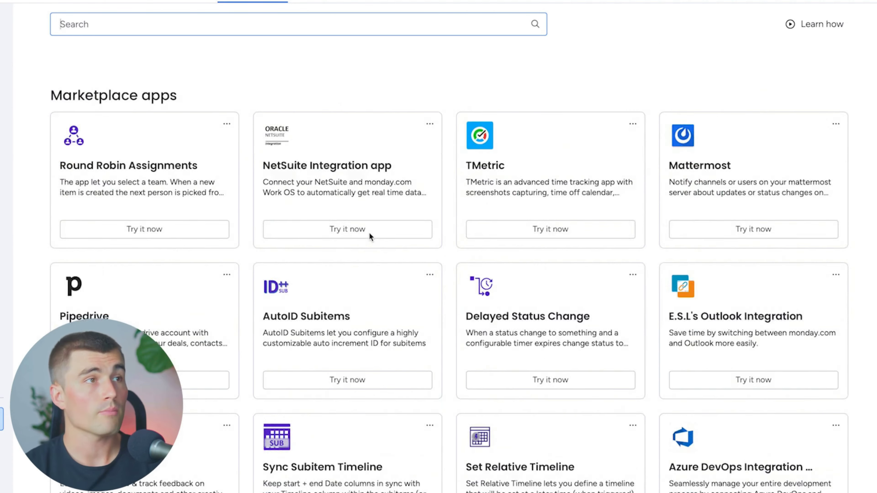
scroll(369, 237, down, 15)
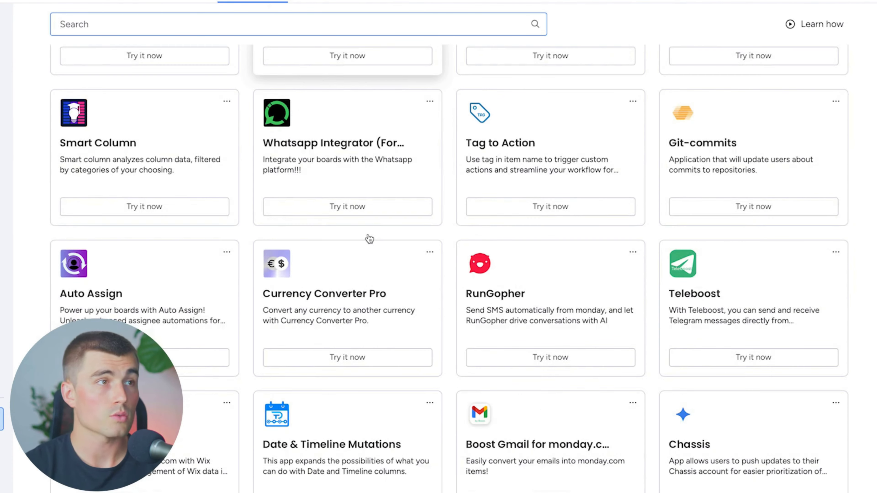
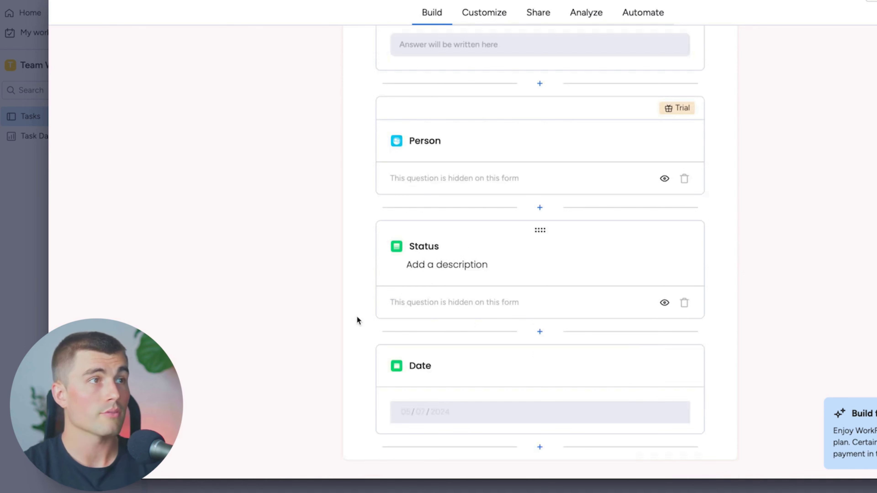
Step: Add a long text question, "What can we help you with?", after the Date question in the Tasks form
scroll(421, 372, up, 5)
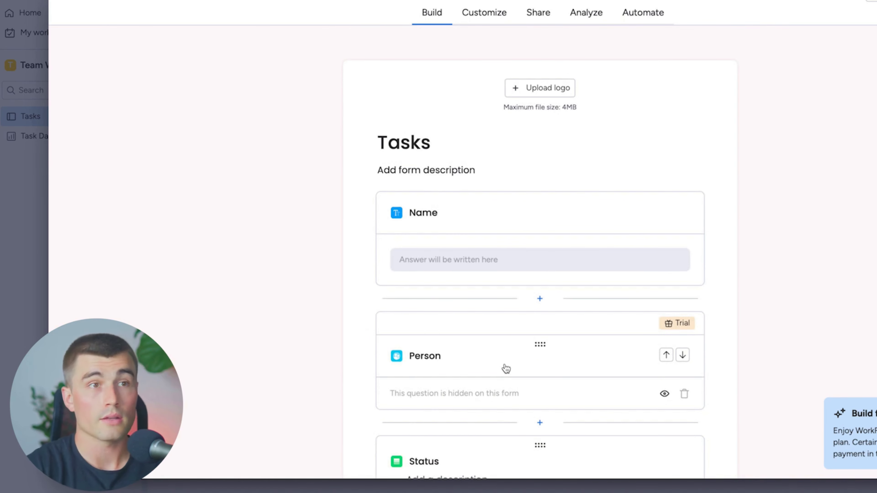
scroll(506, 369, down, 5)
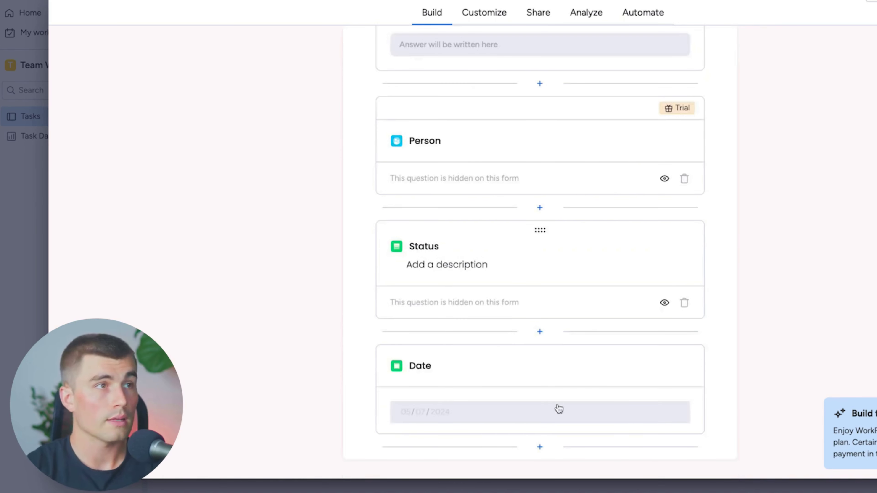
click(540, 447)
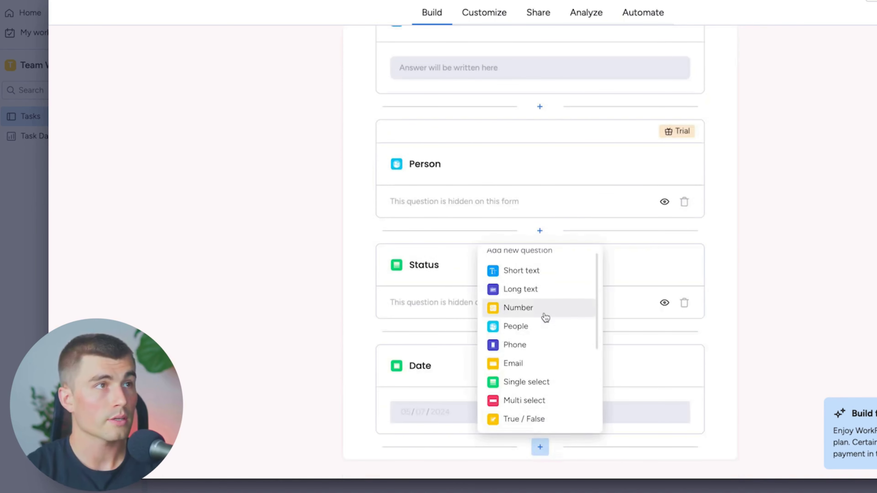
click(549, 290)
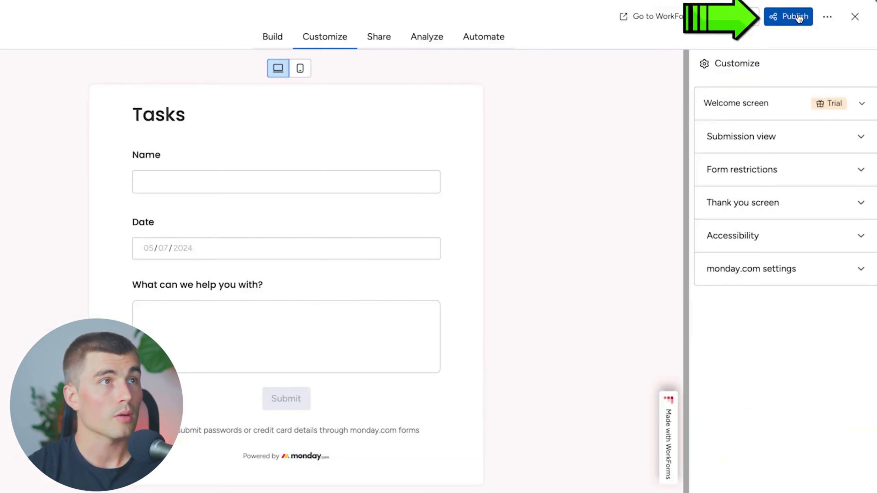
Step: Publish the Tasks form and open its shared link in a new browser tab
click(790, 16)
click(737, 142)
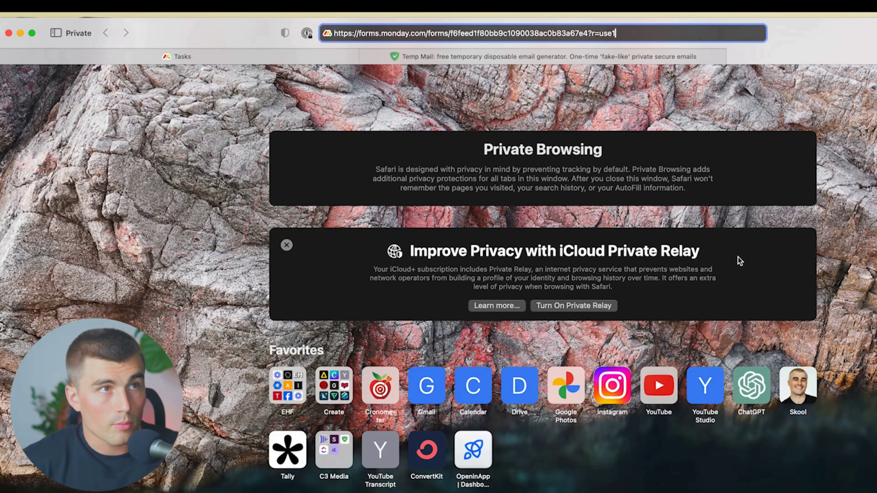
key(Return)
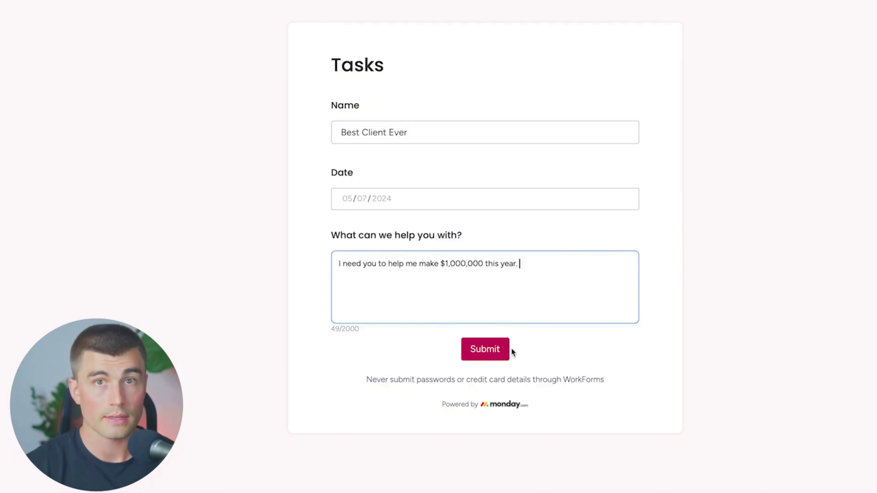
Step: Submit the Best Client Ever response, "I need you to help me make $1,000,000 this year.", and check the Fulfillment group in the Main Table
click(484, 350)
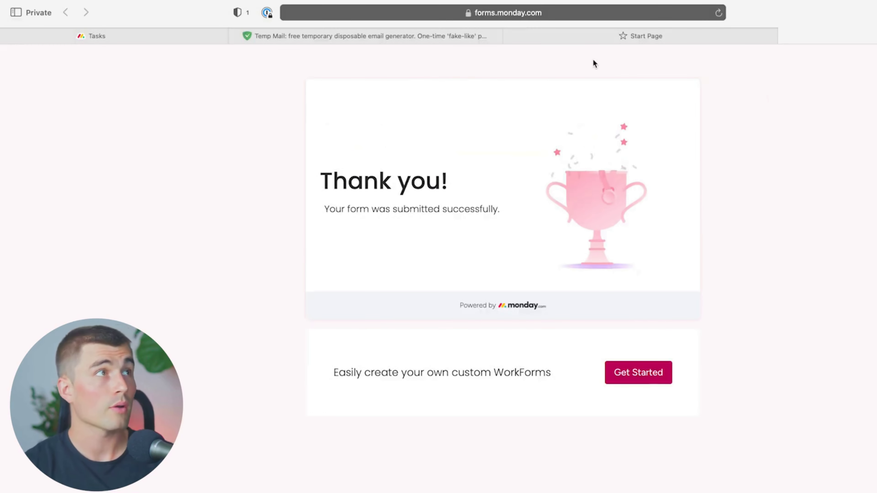
click(167, 37)
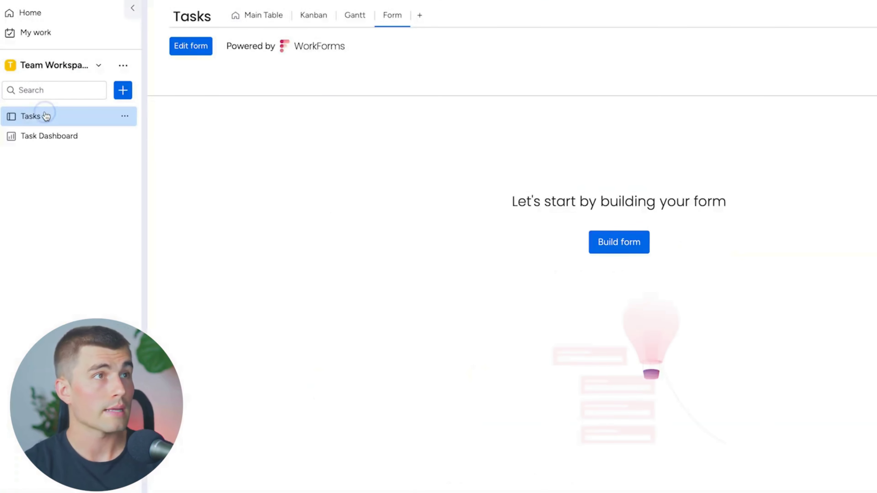
click(255, 13)
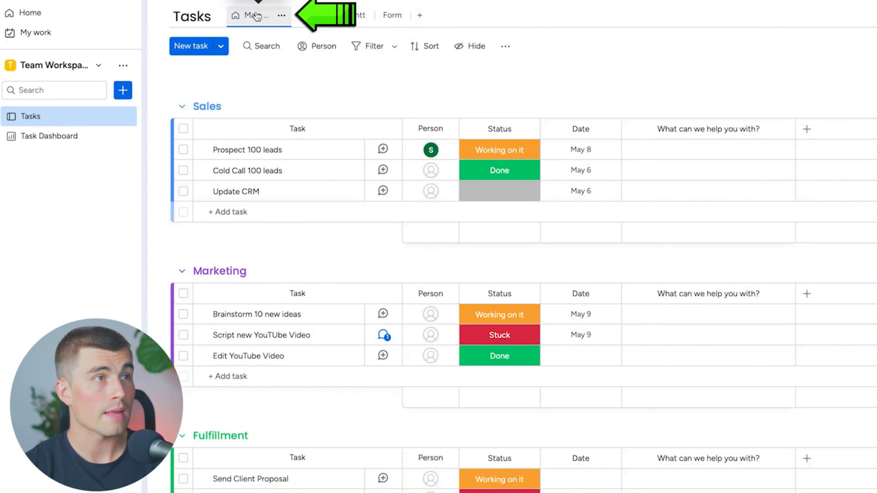
scroll(378, 287, down, 3)
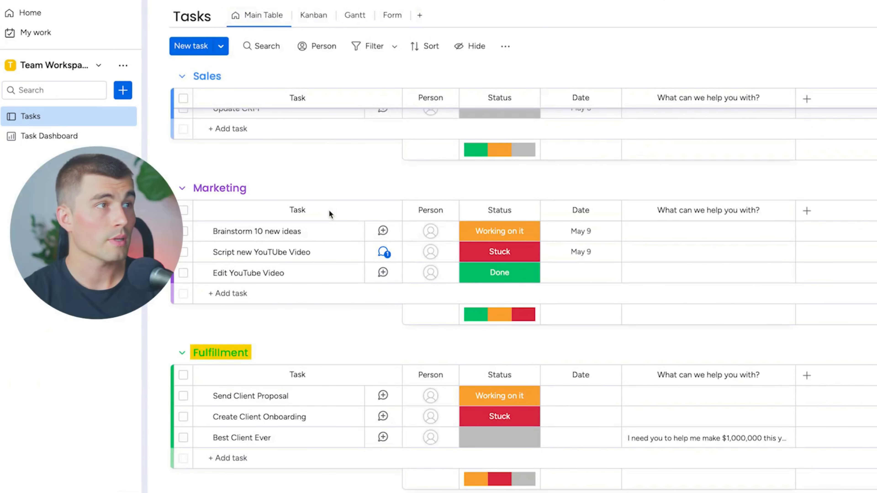
scroll(328, 210, down, 1)
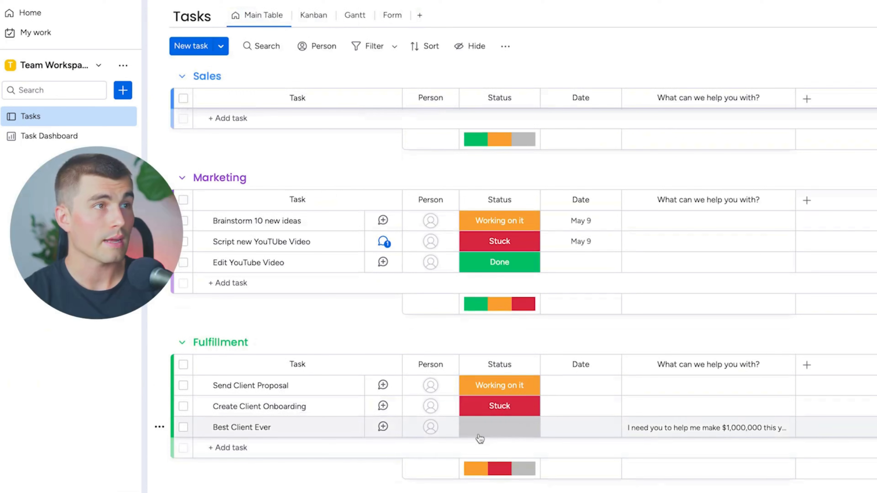
scroll(573, 447, down, 1)
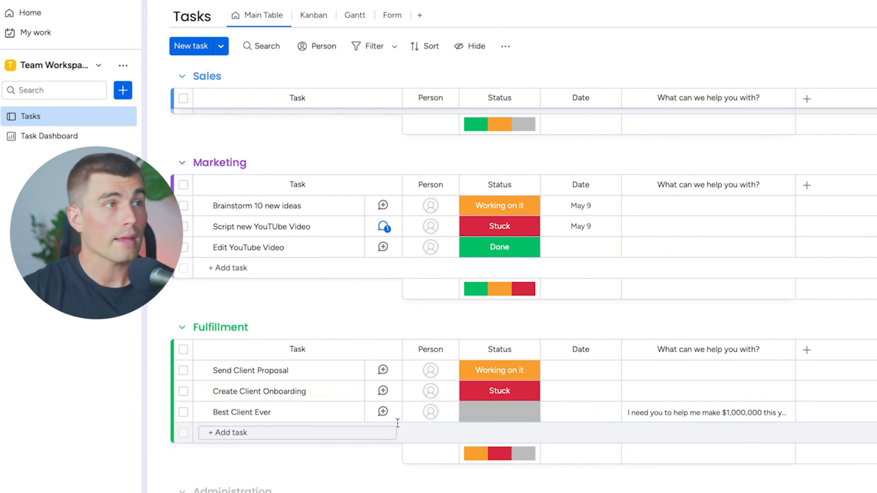
click(438, 421)
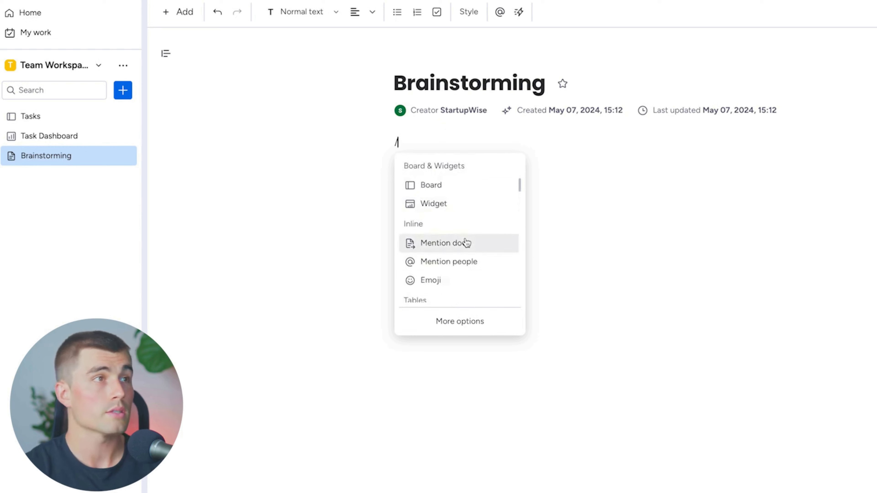
scroll(464, 242, down, 3)
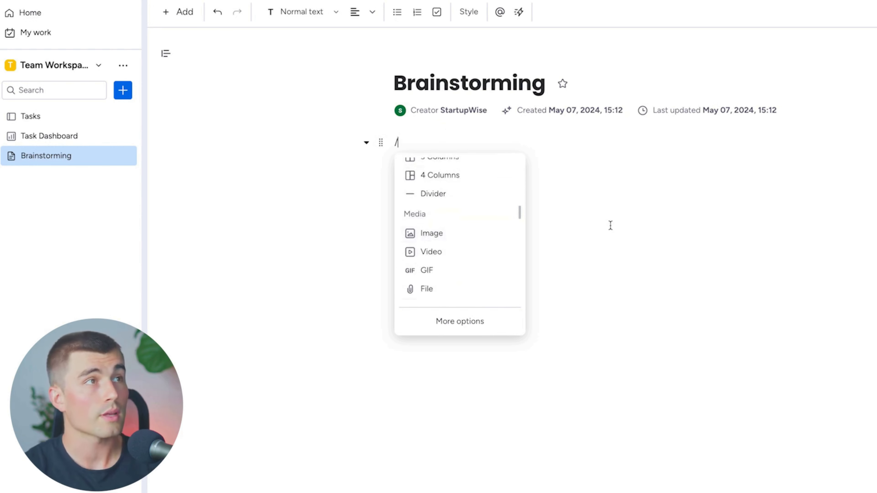
key(Escape)
click(455, 154)
click(435, 141)
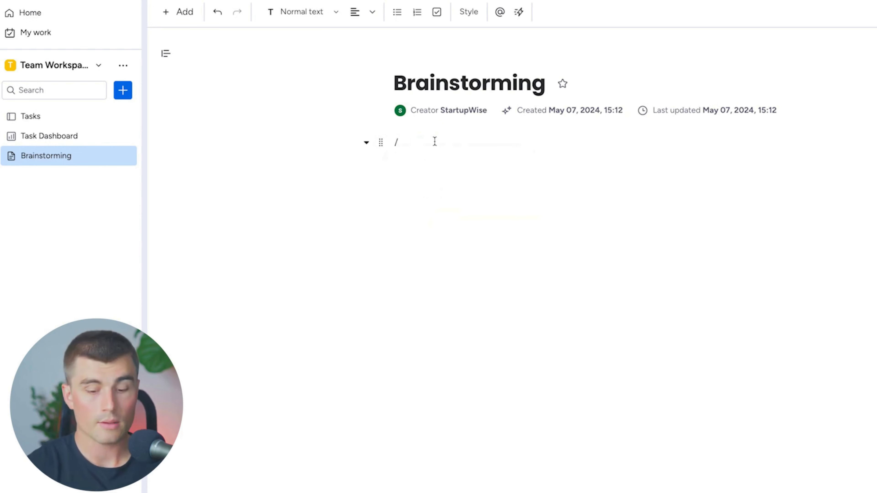
key(BackSpace)
Step: Embed the Tasks board from the Team Workspace in the body of the Brainstorming doc
text(/bo)
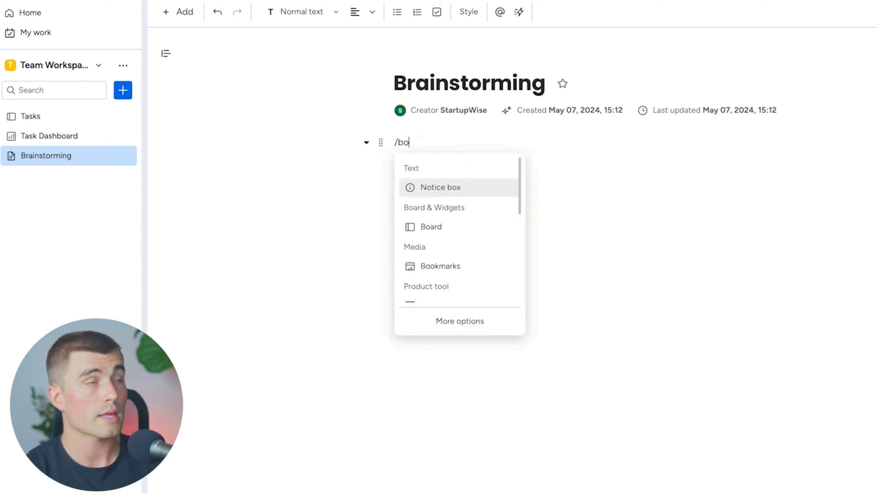
key(Down)
key(Return)
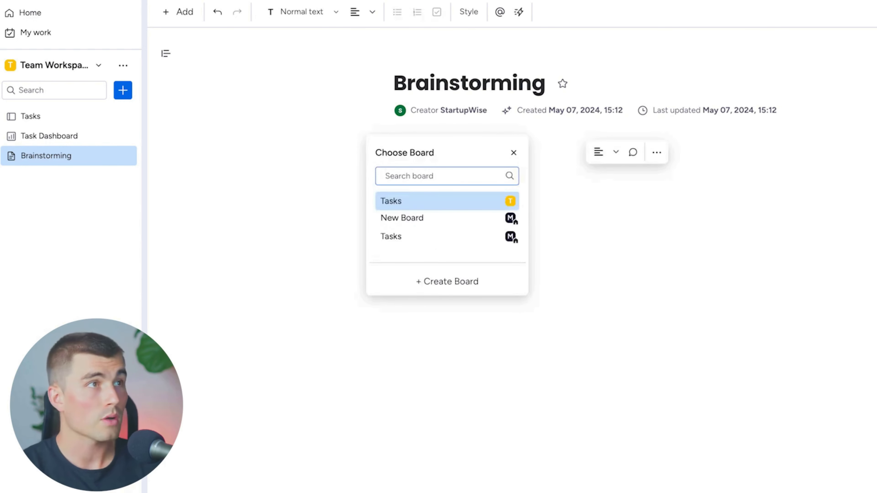
click(411, 201)
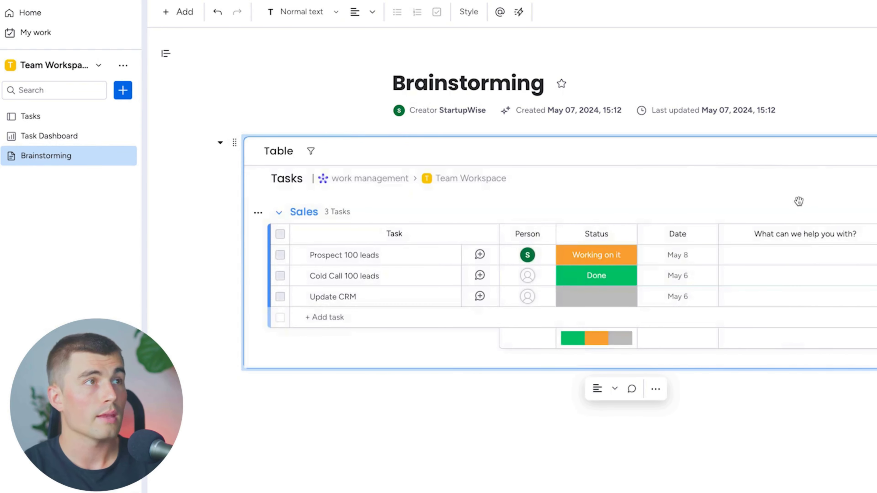
scroll(777, 298, down, 2)
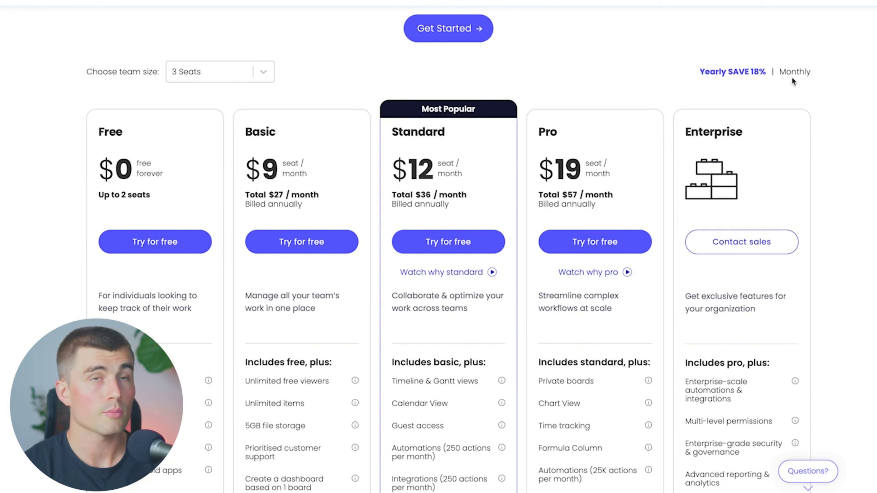
Step: Compare monthly and yearly plan prices on the monday.com pricing page and check the selectable team sizes
click(803, 75)
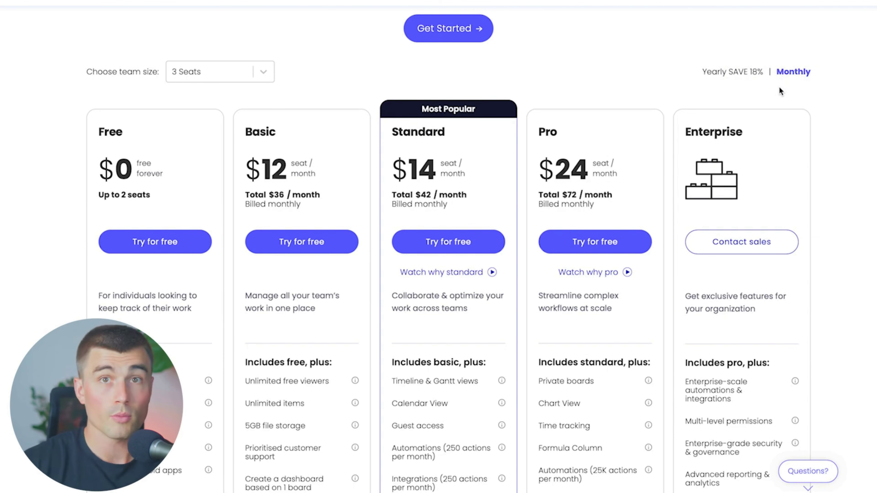
click(746, 75)
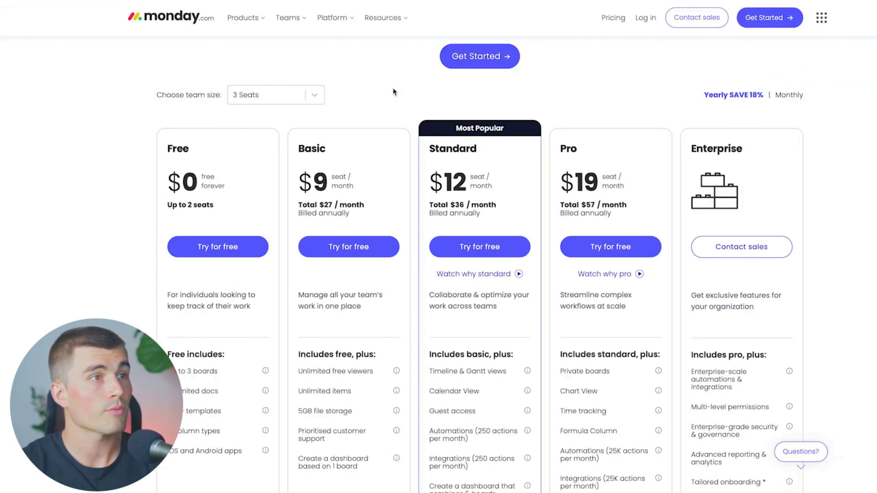
click(281, 94)
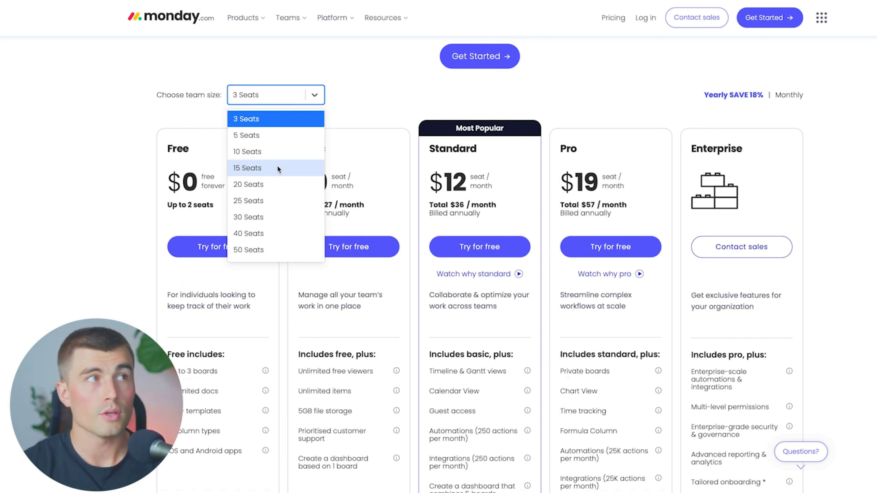
click(337, 95)
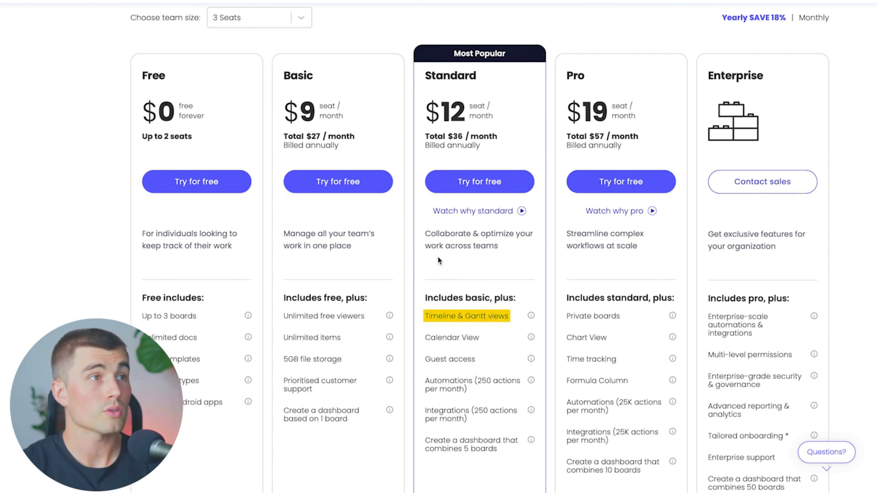
Step: Examine the features included in each plan, including the integration and automation allowances in the comparison table
scroll(438, 269, down, 1)
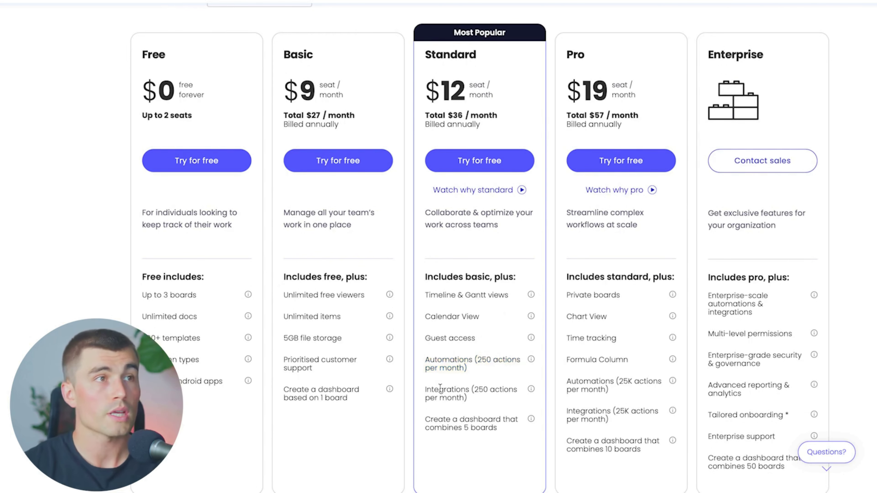
scroll(479, 380, down, 1)
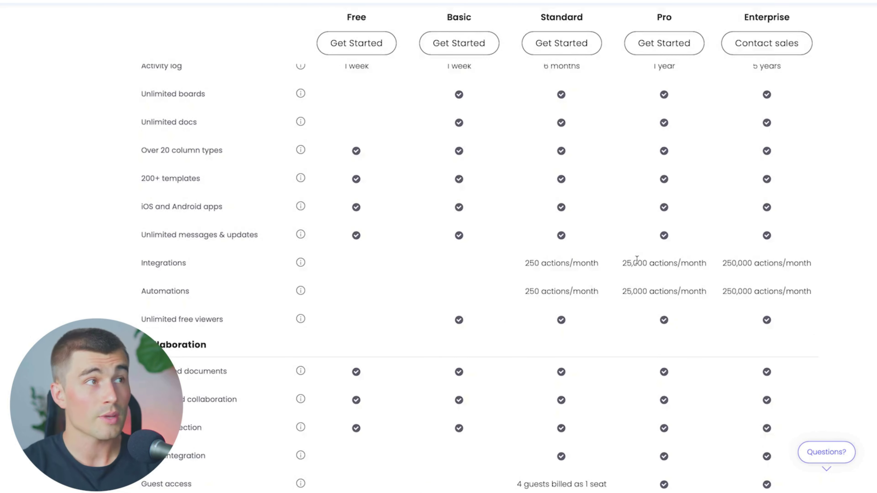
scroll(637, 260, up, 20)
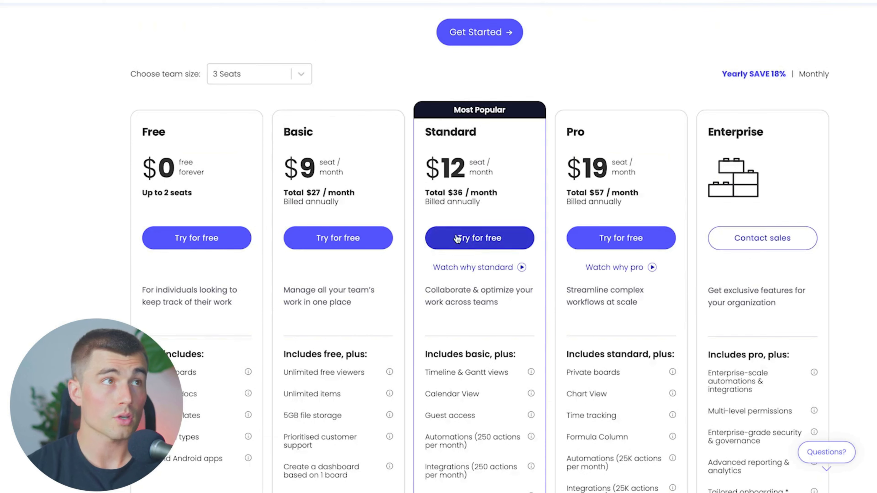